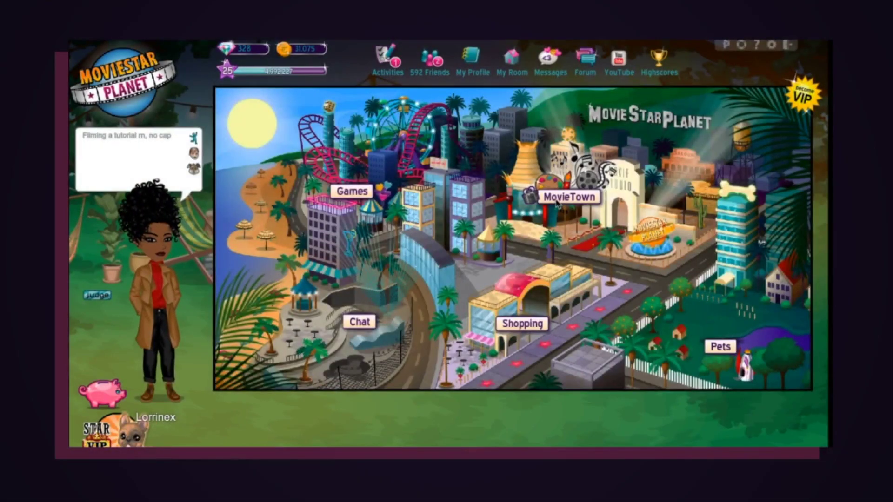
# Step: Start a new ArtBook in MovieTown and cover the whole canvas with an enlarged green square as the background
pyautogui.click(557, 202)
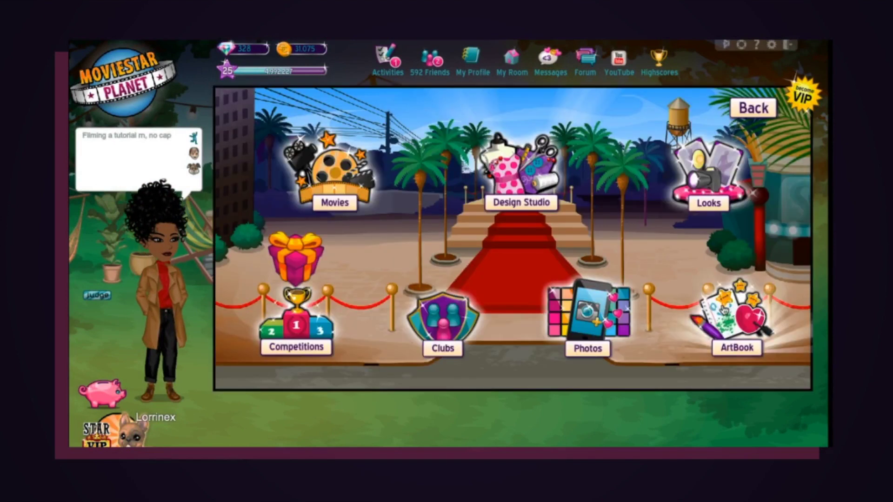
pyautogui.click(724, 310)
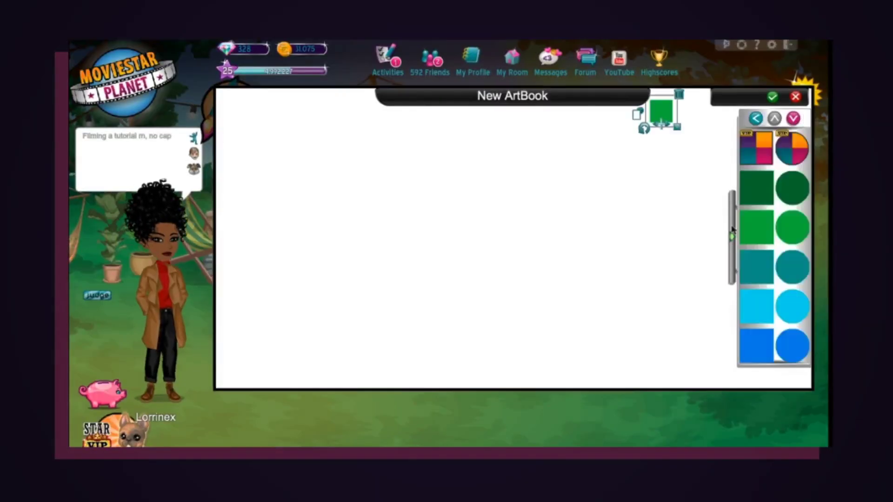
pyautogui.click(731, 223)
pyautogui.moveTo(680, 128); pyautogui.dragTo(861, 308)
pyautogui.moveTo(749, 228); pyautogui.dragTo(302, 138)
pyautogui.moveTo(414, 223); pyautogui.dragTo(668, 472)
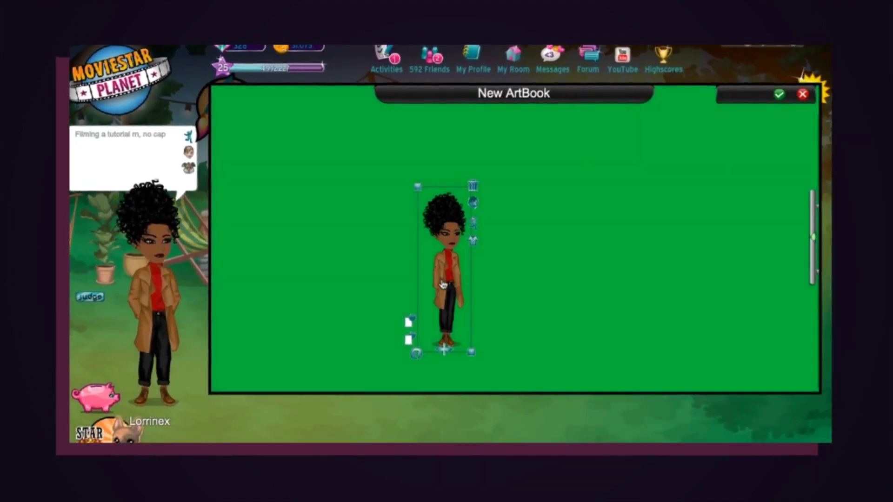
# Step: Reposition the avatar on the green background and enlarge it to show the head and upper body
pyautogui.moveTo(443, 285); pyautogui.dragTo(443, 259)
pyautogui.moveTo(565, 250); pyautogui.dragTo(515, 247)
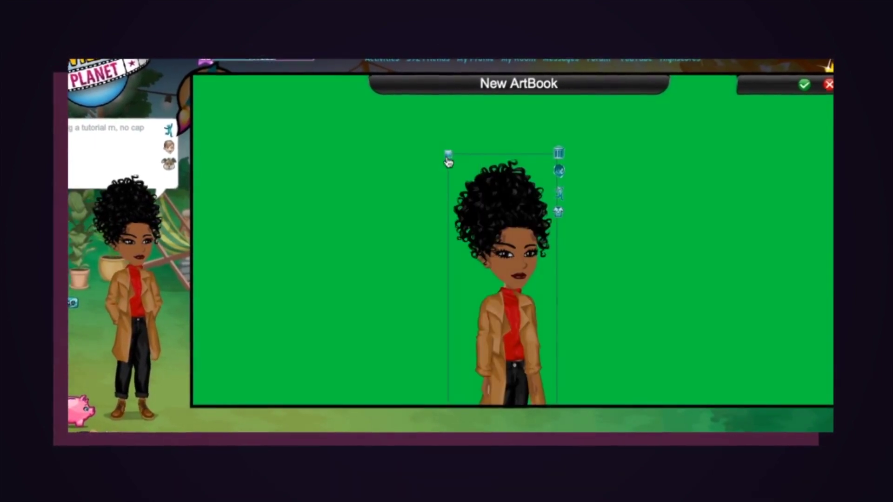
pyautogui.moveTo(448, 161); pyautogui.dragTo(469, 284)
pyautogui.click(715, 271)
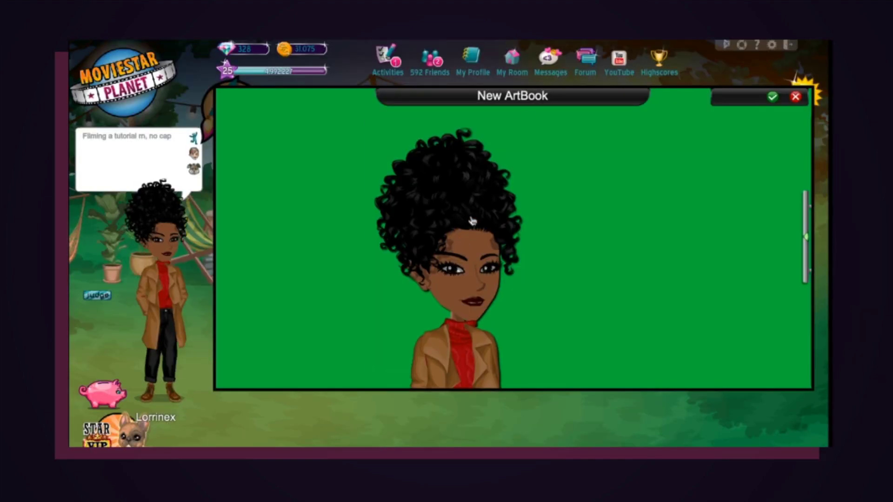
# Step: Rotate the full-body avatar onto its side and resize it to span most of the canvas width
pyautogui.scroll(-3, 471, 220)
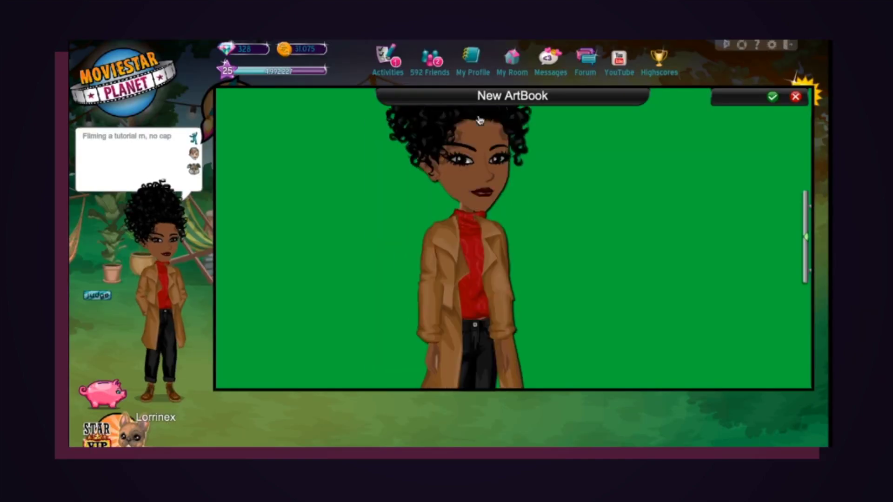
pyautogui.scroll(-4, 467, 209)
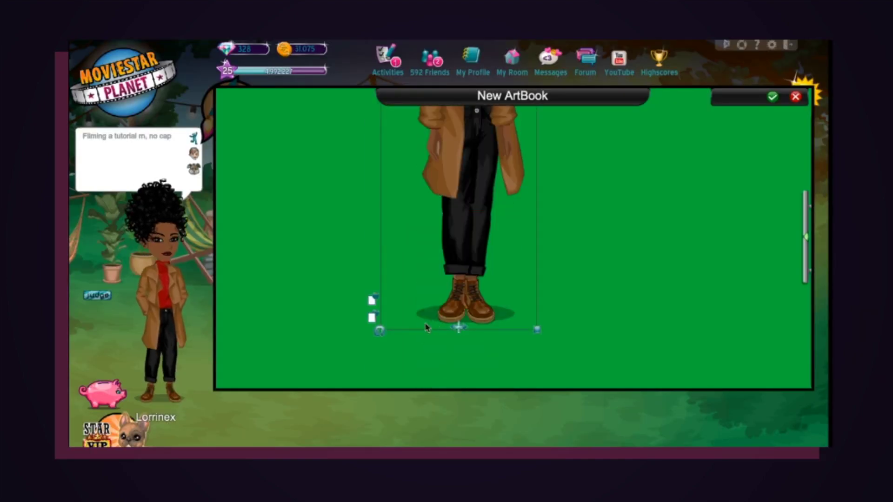
pyautogui.moveTo(537, 330); pyautogui.dragTo(466, 192)
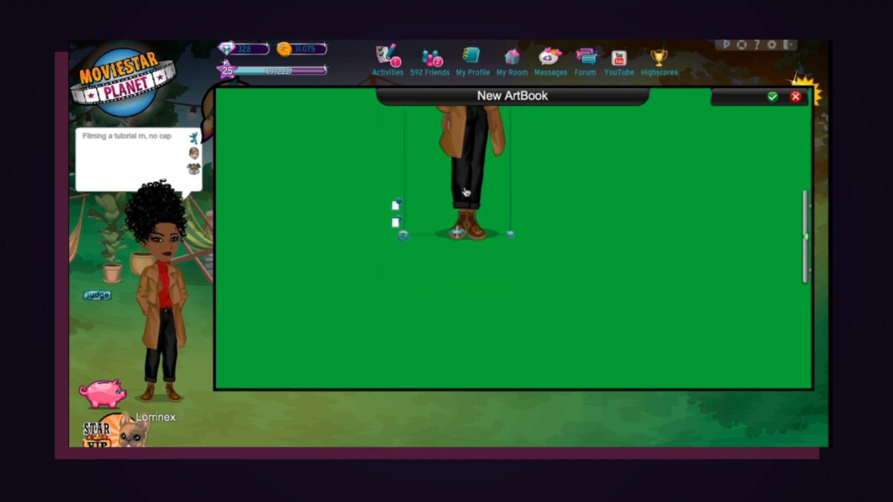
pyautogui.moveTo(471, 245); pyautogui.dragTo(483, 331)
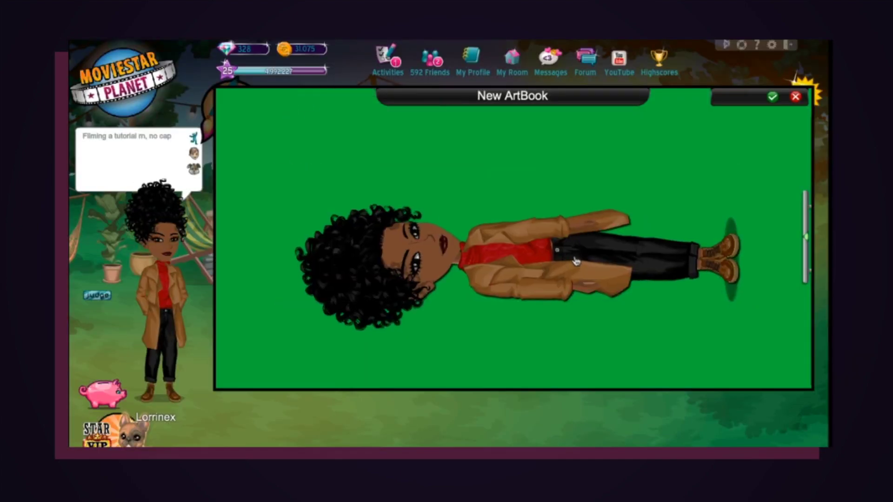
pyautogui.moveTo(570, 252); pyautogui.dragTo(567, 241)
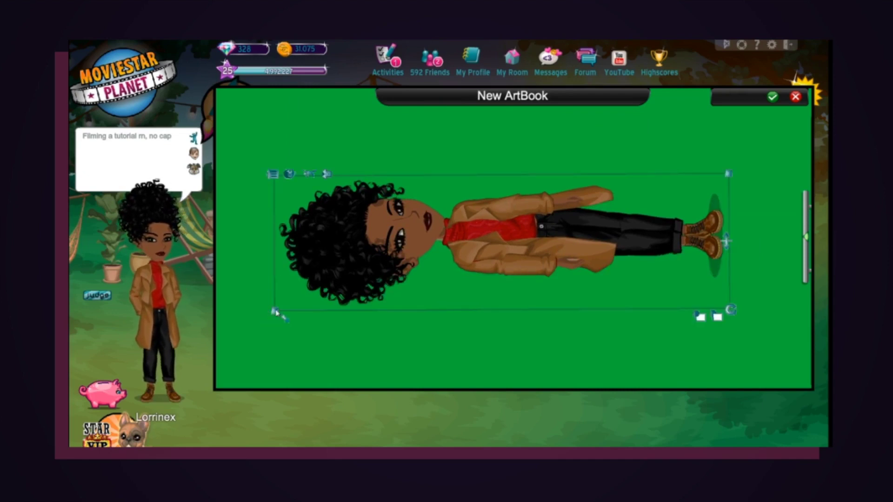
pyautogui.moveTo(276, 313); pyautogui.dragTo(258, 344)
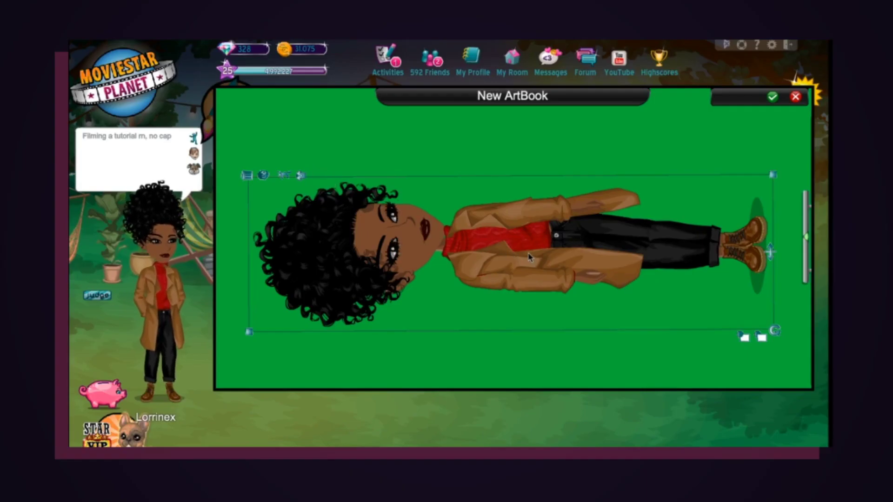
pyautogui.click(492, 253)
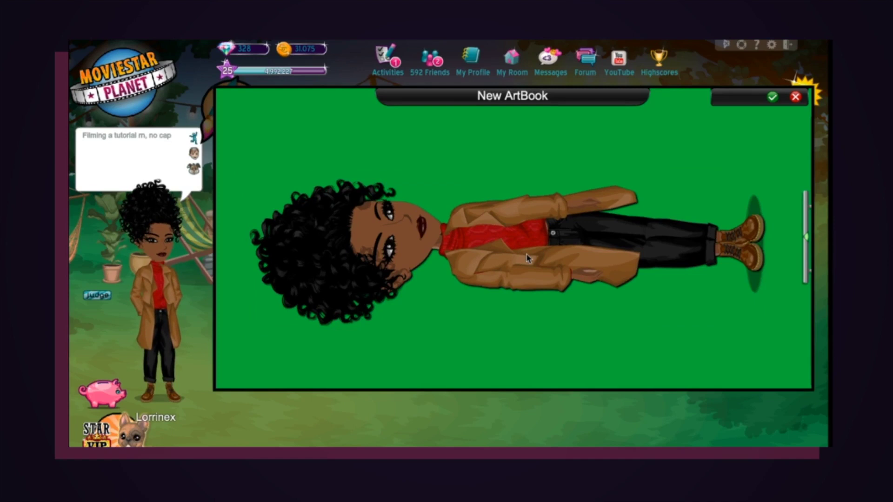
# Step: Strip the avatar down to a white top and black briefs without hair, and enlarge it across the canvas
pyautogui.click(404, 234)
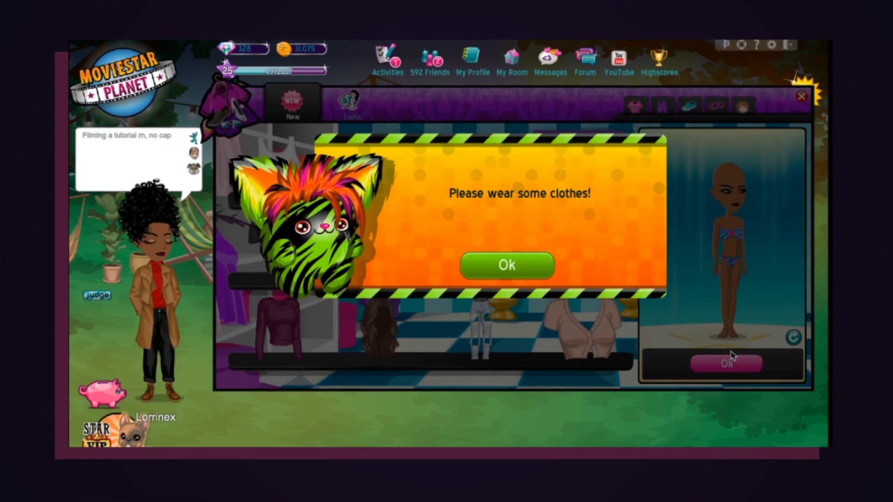
pyautogui.press('Return')
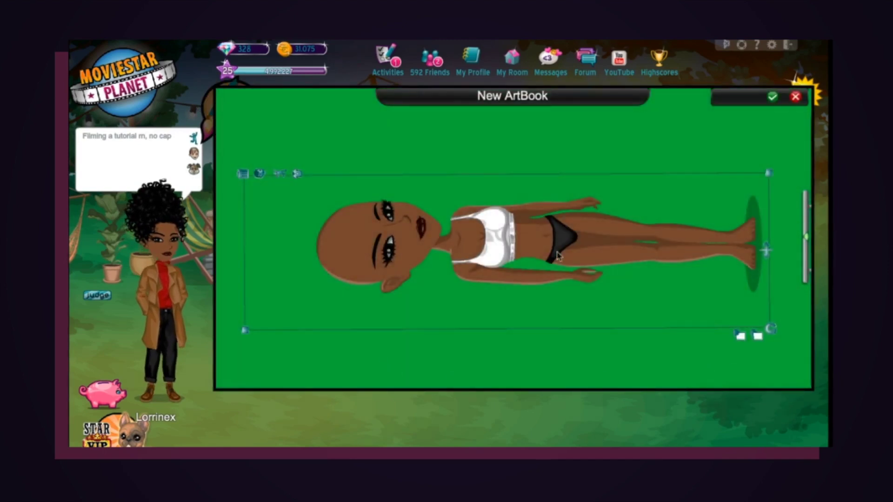
pyautogui.scroll(-5, 558, 254)
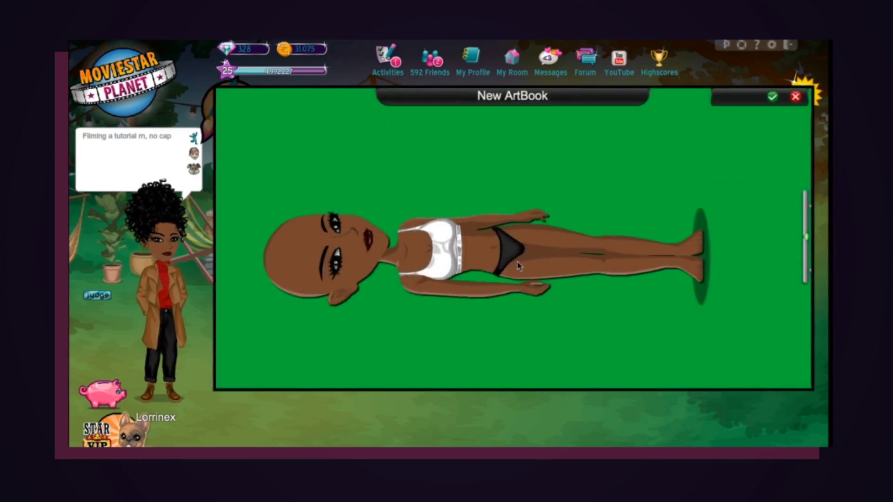
pyautogui.moveTo(558, 252)
pyautogui.mouseDown()
pyautogui.moveTo(548, 250)
pyautogui.moveTo(559, 239)
pyautogui.mouseUp()
pyautogui.scroll(1, 559, 239)
pyautogui.moveTo(285, 299); pyautogui.dragTo(241, 330)
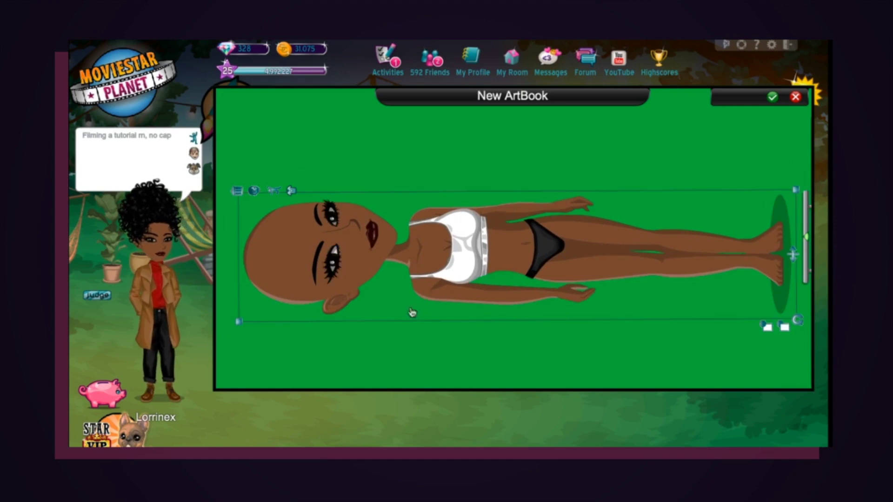
# Step: Apply the Caveman Scratching pose from the Wild & Crazy animations to the avatar
pyautogui.click(508, 289)
pyautogui.click(787, 82)
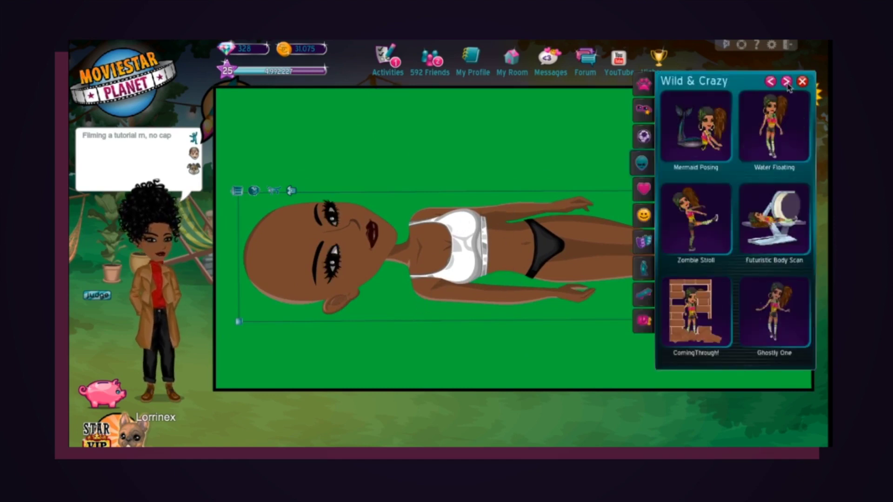
pyautogui.click(787, 83)
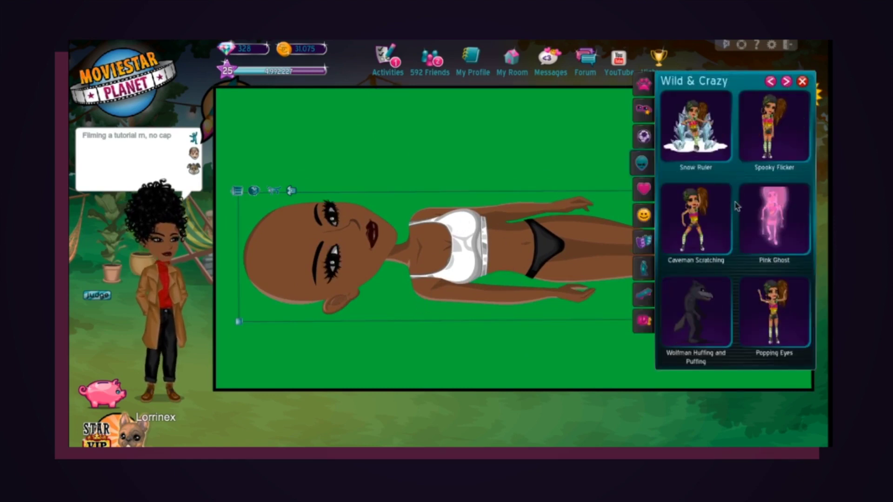
pyautogui.click(696, 231)
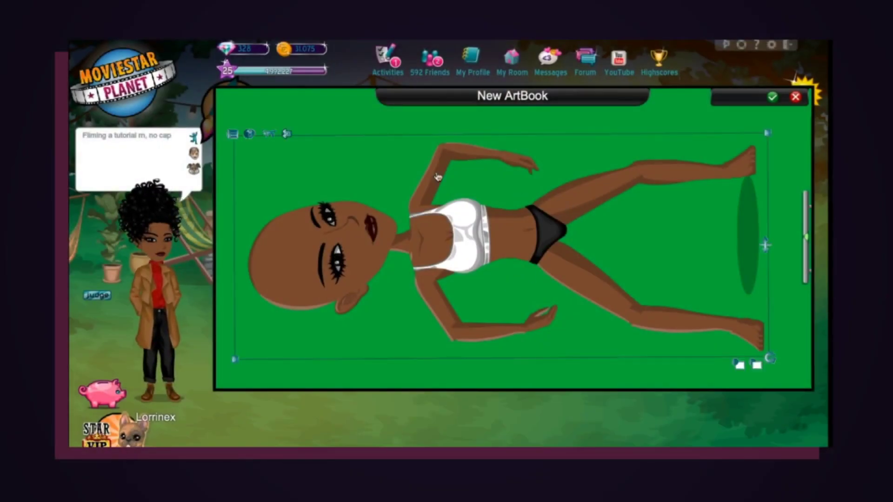
# Step: Dress the avatar in curly hair, tan coat, purple top and black trousers, and turn it upright with a slight tilt
pyautogui.click(288, 135)
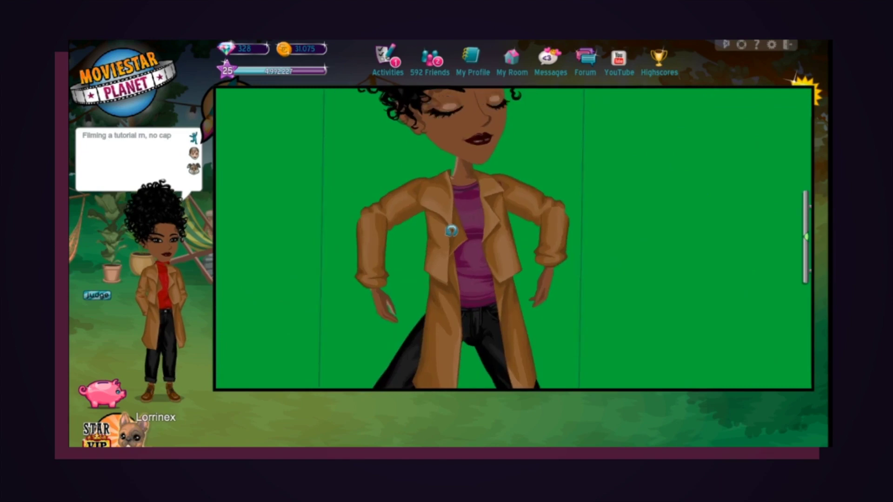
pyautogui.moveTo(451, 231); pyautogui.dragTo(451, 230)
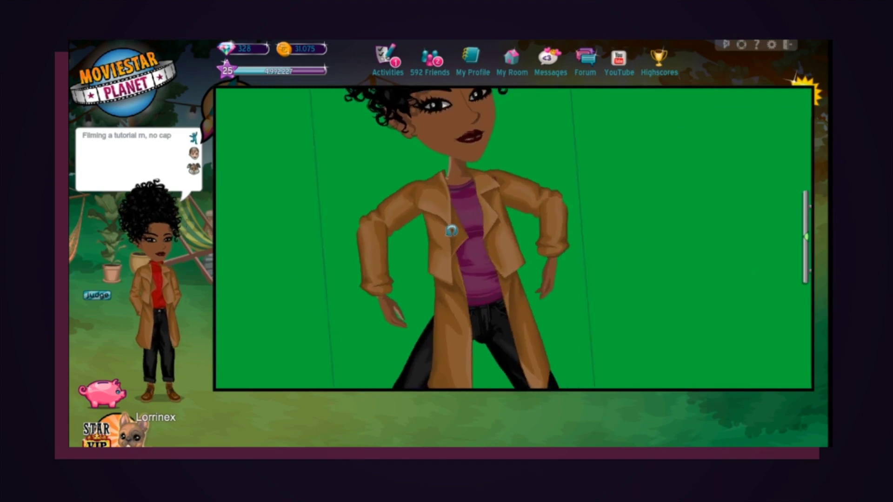
pyautogui.moveTo(512, 202); pyautogui.dragTo(515, 313)
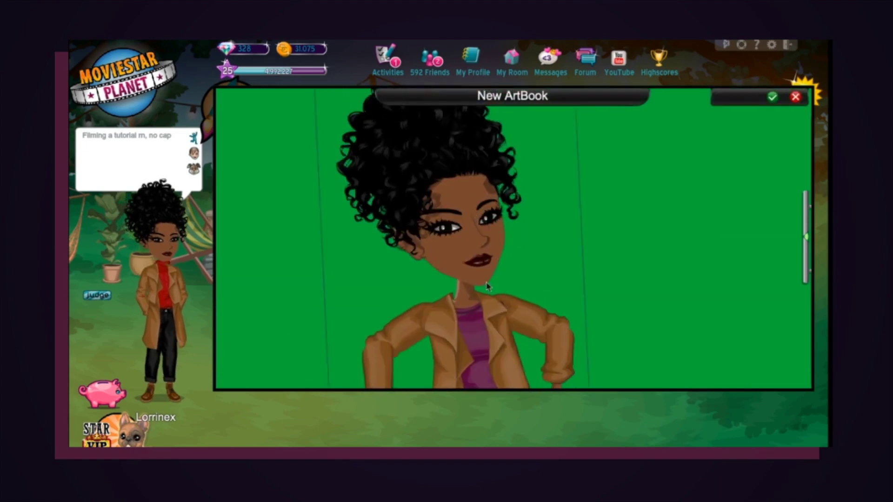
pyautogui.moveTo(486, 263); pyautogui.dragTo(485, 358)
# Step: Enlarge the dressed avatar further and position its head and shoulders within the canvas
pyautogui.moveTo(450, 246); pyautogui.dragTo(450, 209)
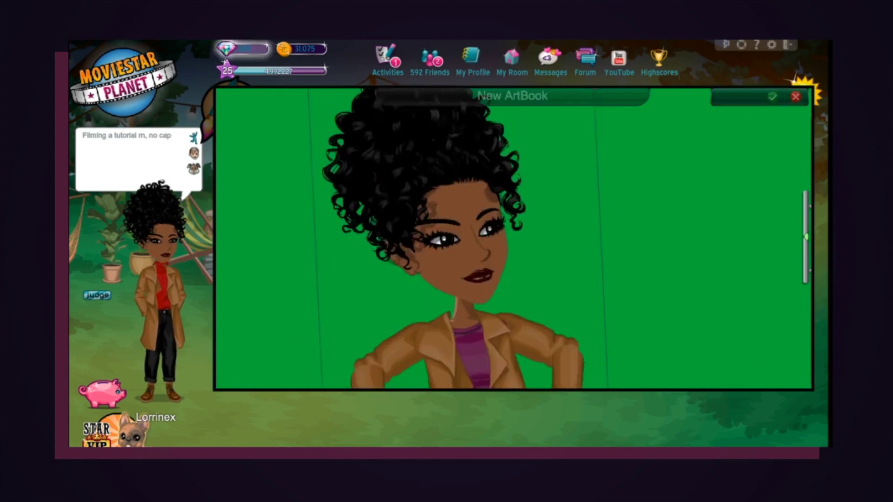
pyautogui.moveTo(335, 109); pyautogui.dragTo(379, 239)
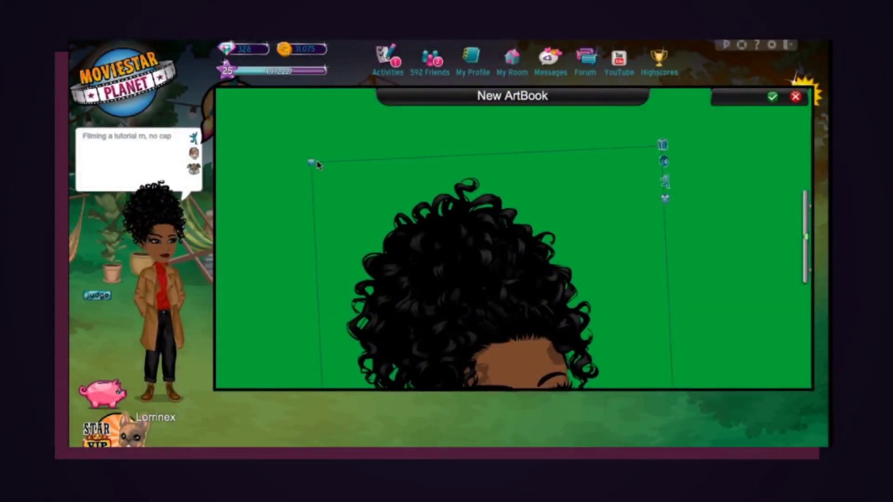
pyautogui.moveTo(483, 278); pyautogui.dragTo(472, 172)
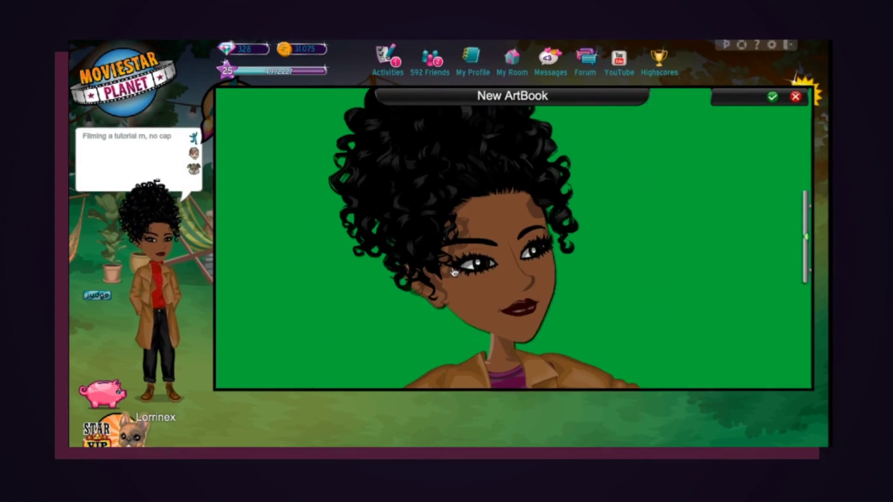
pyautogui.moveTo(454, 272); pyautogui.dragTo(432, 360)
# Step: Remove the avatar's hair and clothes and bring the bare head into view on the canvas
pyautogui.click(624, 148)
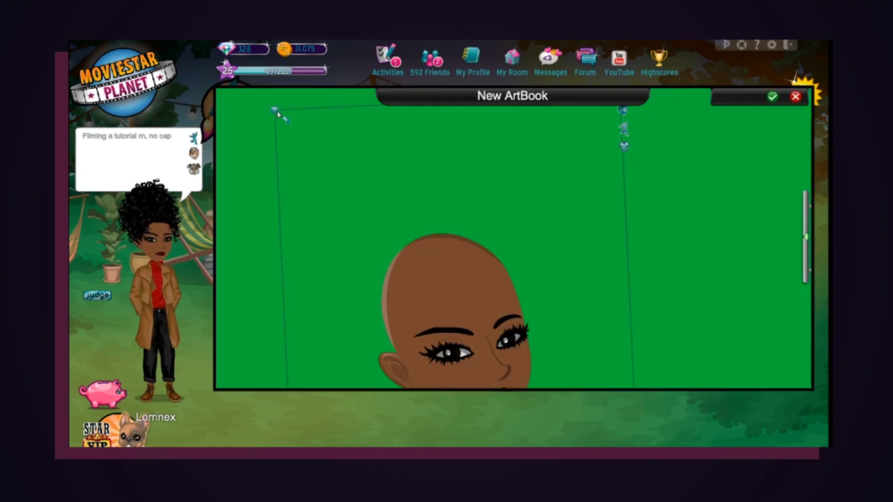
pyautogui.scroll(5, 410, 176)
pyautogui.moveTo(409, 176); pyautogui.dragTo(451, 190)
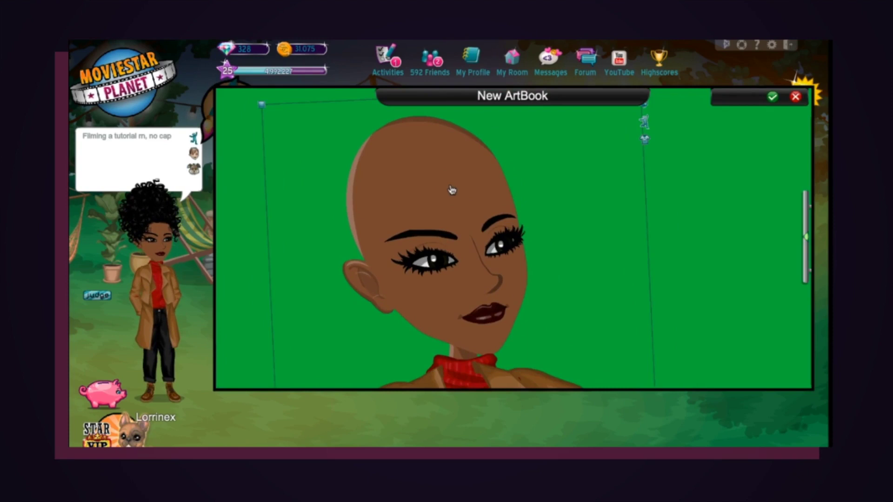
pyautogui.click(645, 140)
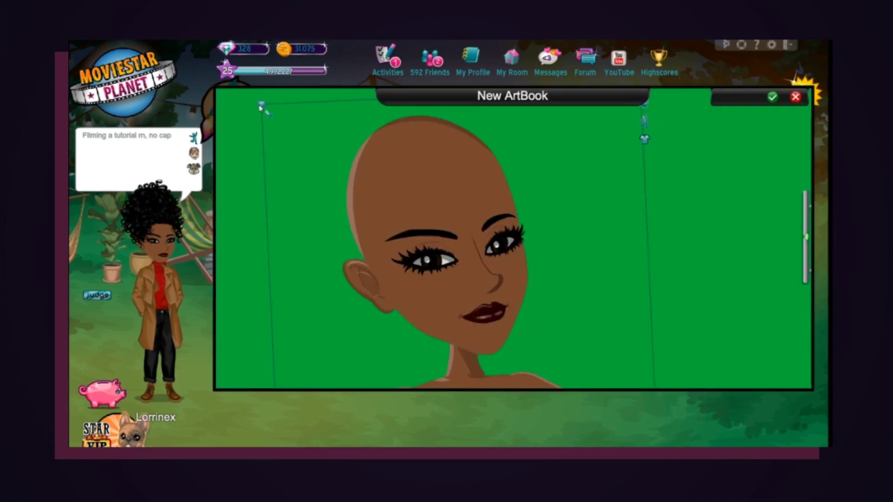
# Step: Enlarge the bald head, centre it on the green background, and capture a screenshot of the area around it
pyautogui.moveTo(263, 108); pyautogui.dragTo(236, 74)
pyautogui.moveTo(493, 219); pyautogui.dragTo(514, 249)
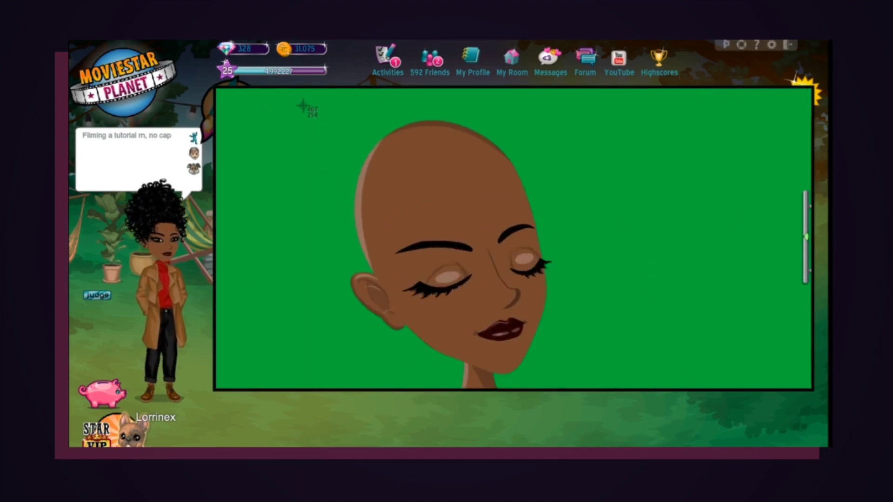
pyautogui.moveTo(303, 106); pyautogui.dragTo(612, 379)
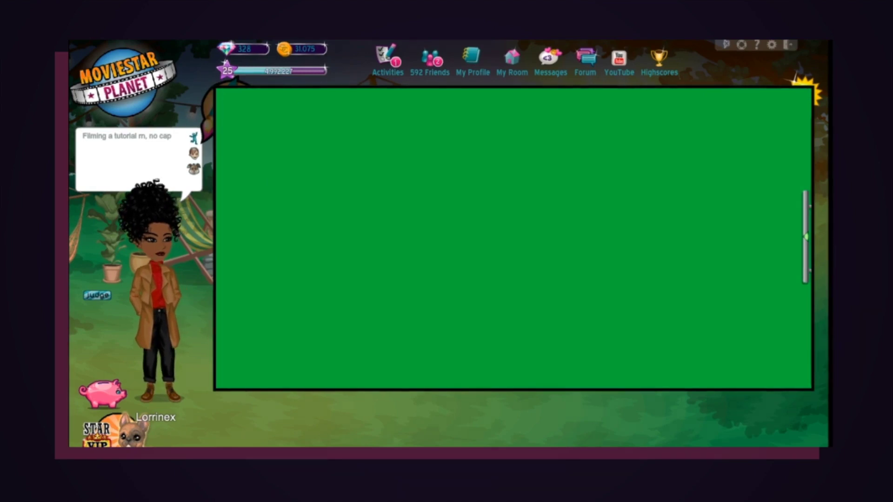
# Step: Find the short curly black hairpiece in the clothing collection and add it to the green canvas
pyautogui.click(806, 237)
pyautogui.click(756, 119)
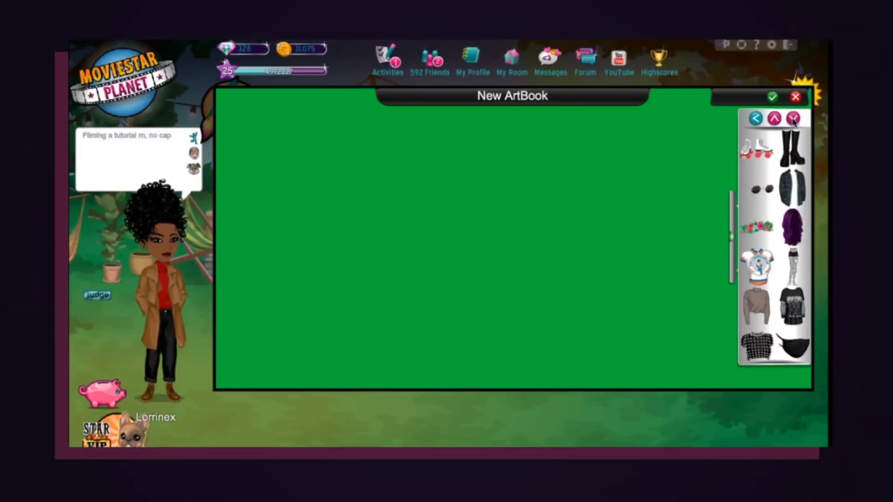
pyautogui.click(793, 119)
pyautogui.click(793, 119)
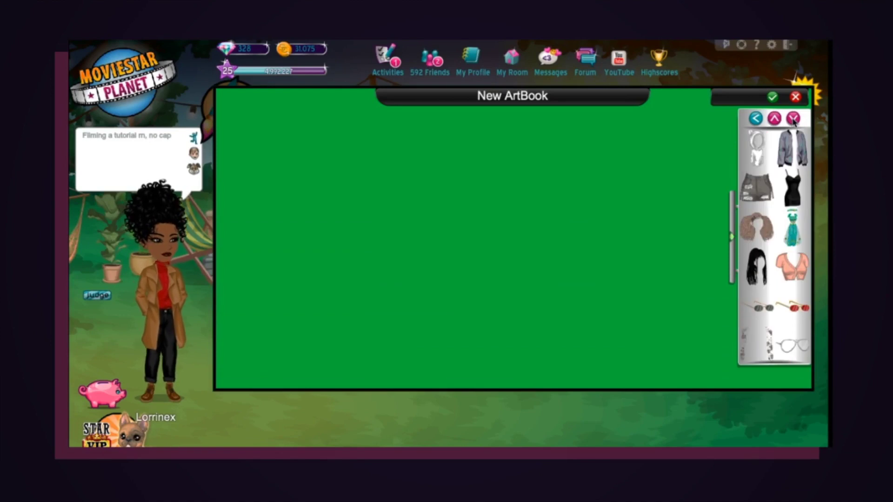
pyautogui.click(792, 119)
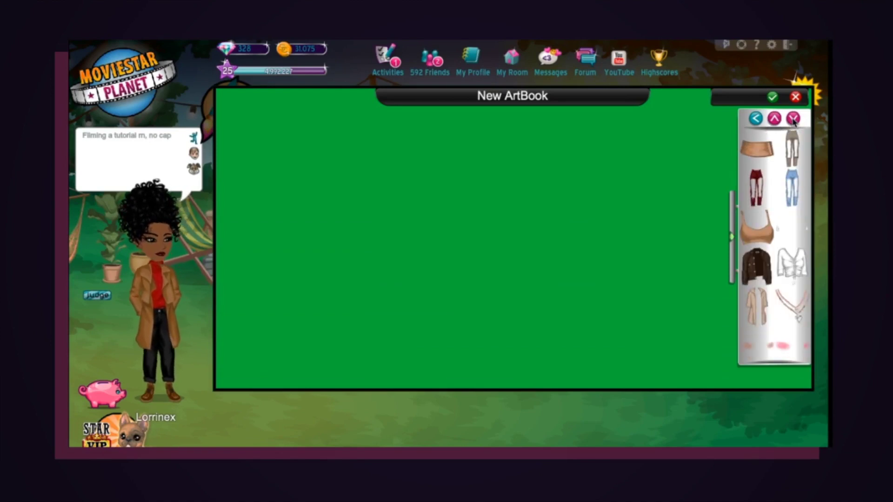
pyautogui.click(793, 118)
pyautogui.click(793, 119)
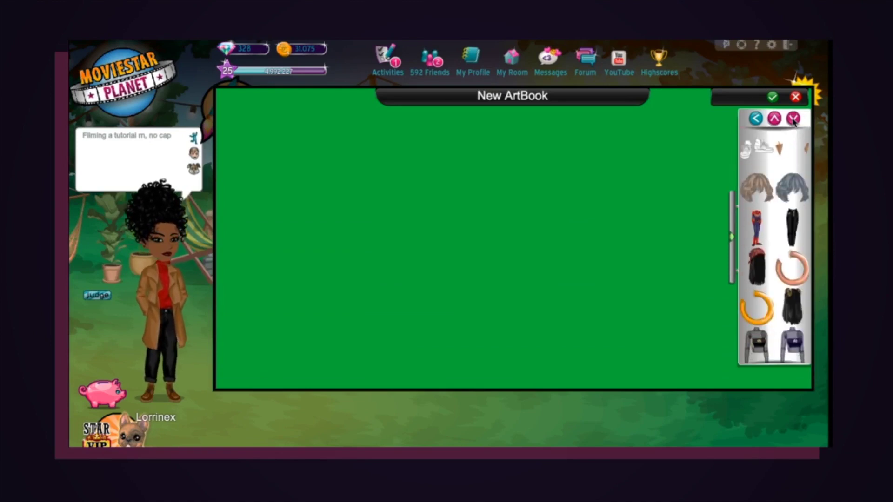
pyautogui.click(792, 118)
pyautogui.click(793, 118)
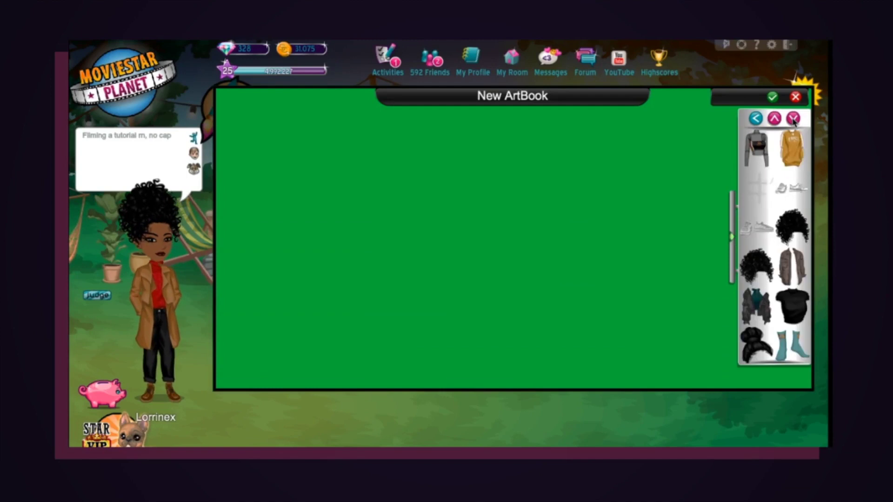
pyautogui.click(785, 229)
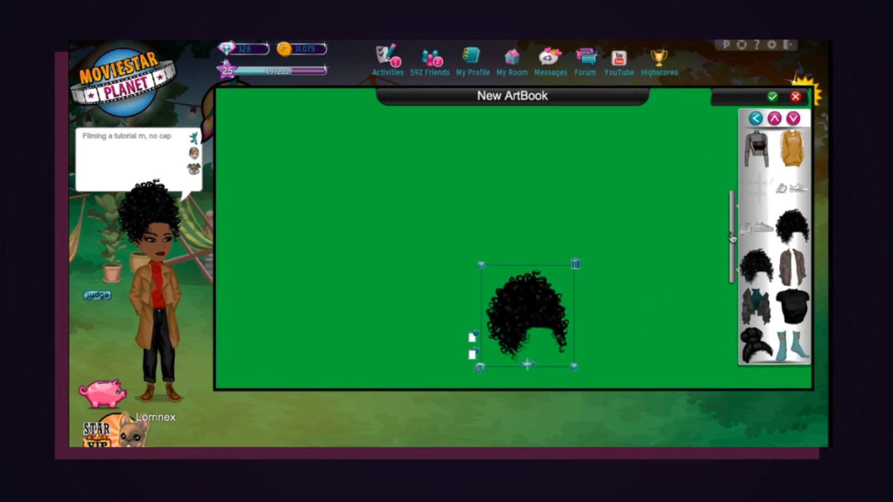
# Step: Enlarge the curly black hair and position it so it fills most of the green canvas
pyautogui.scroll(5, 514, 249)
pyautogui.moveTo(514, 223); pyautogui.dragTo(509, 213)
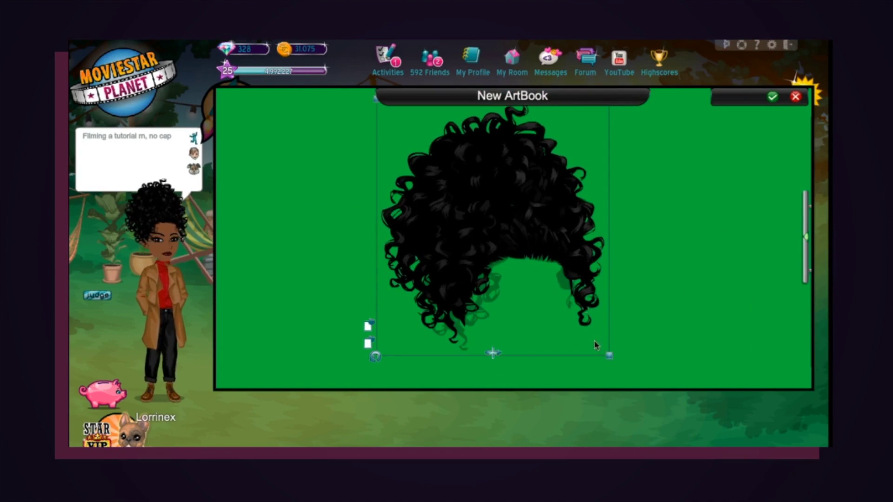
pyautogui.scroll(1, 514, 203)
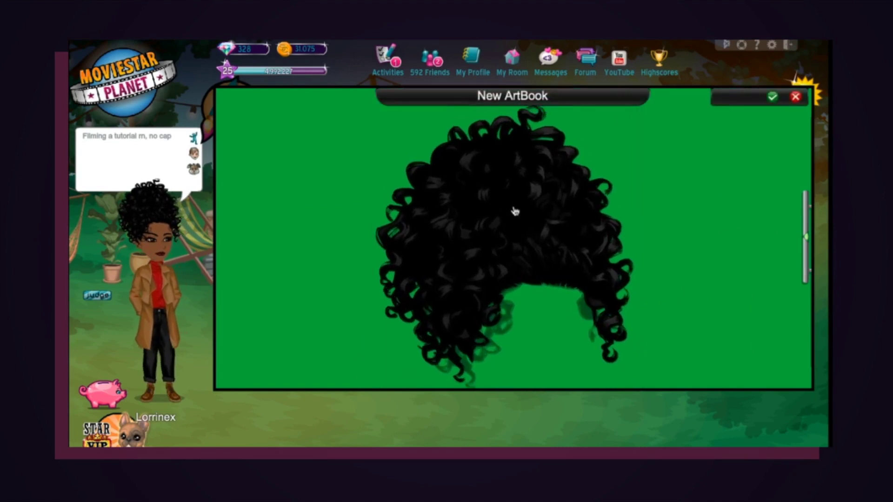
pyautogui.moveTo(596, 336); pyautogui.dragTo(639, 366)
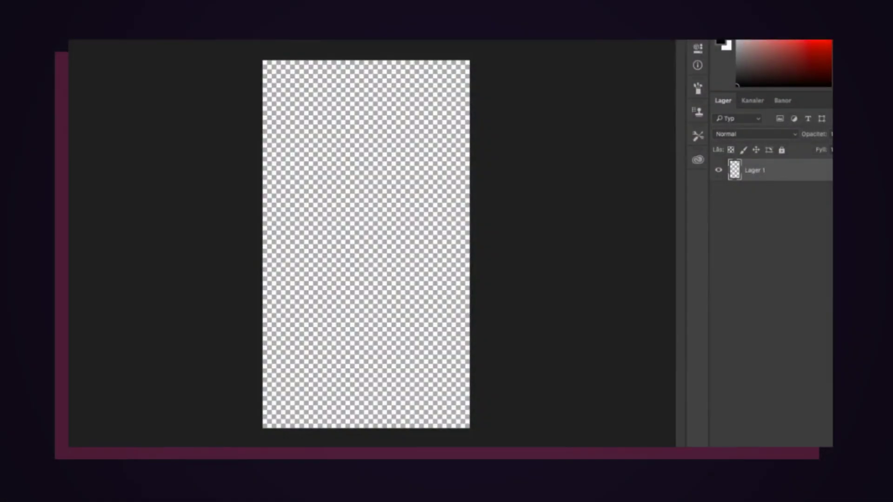
# Step: Switch to Photoshop and create a 1440 x 2560 px portrait document at 80 pixels/inch, 8-bit RGB, with a transparent background
pyautogui.click(139, 40)
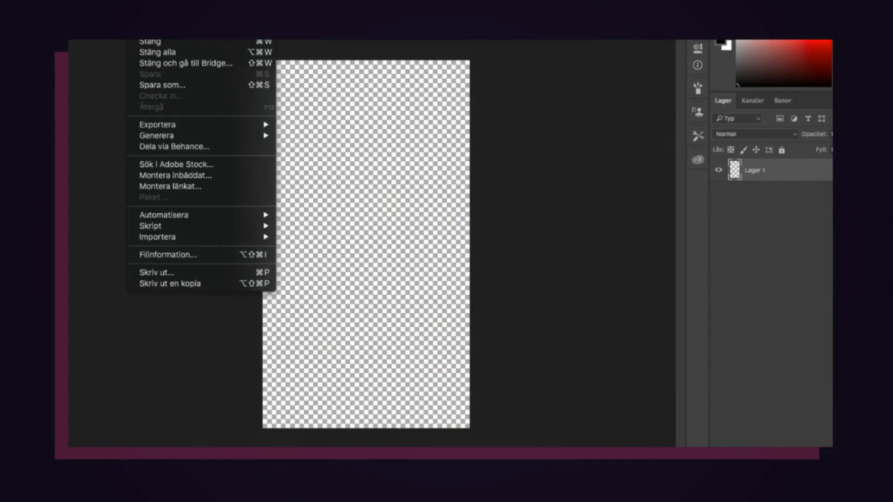
pyautogui.press('Escape')
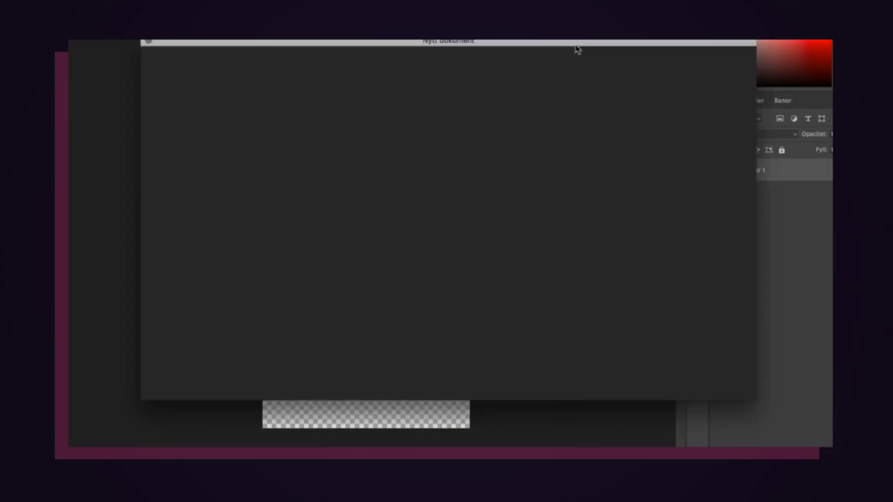
pyautogui.moveTo(578, 45); pyautogui.dragTo(450, 44)
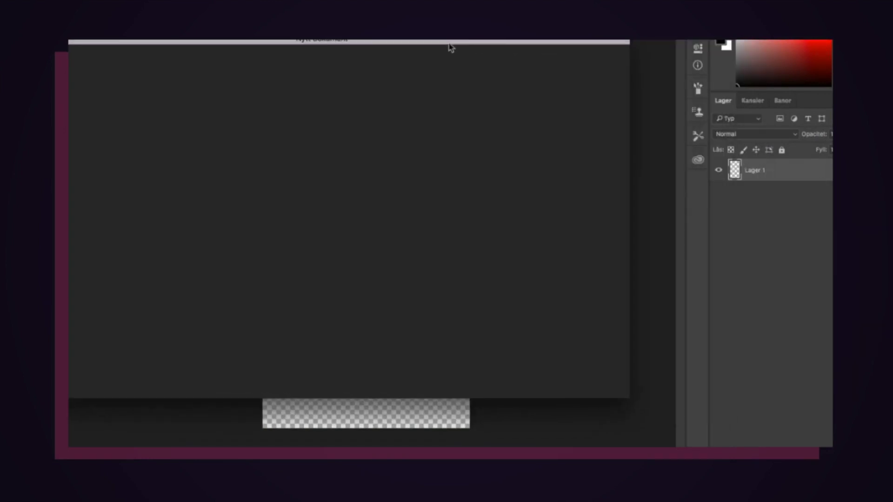
pyautogui.moveTo(315, 43); pyautogui.dragTo(308, 39)
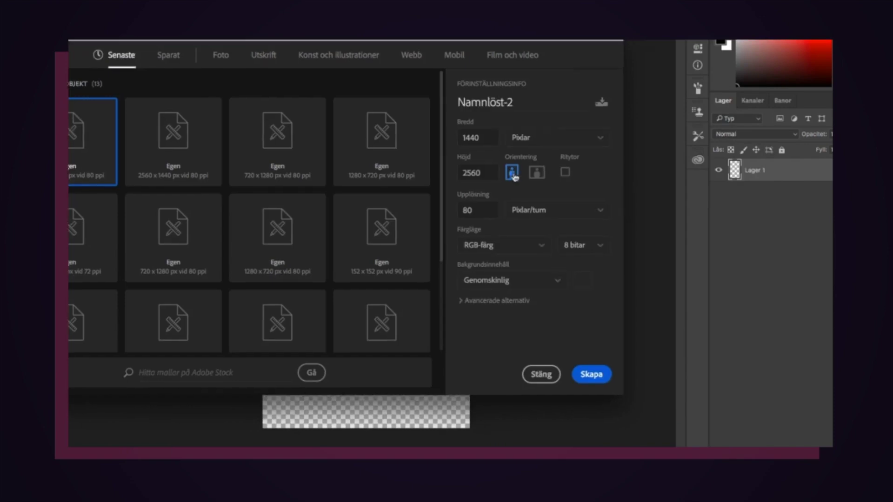
pyautogui.doubleClick(471, 138)
pyautogui.click(463, 138)
pyautogui.press('Return')
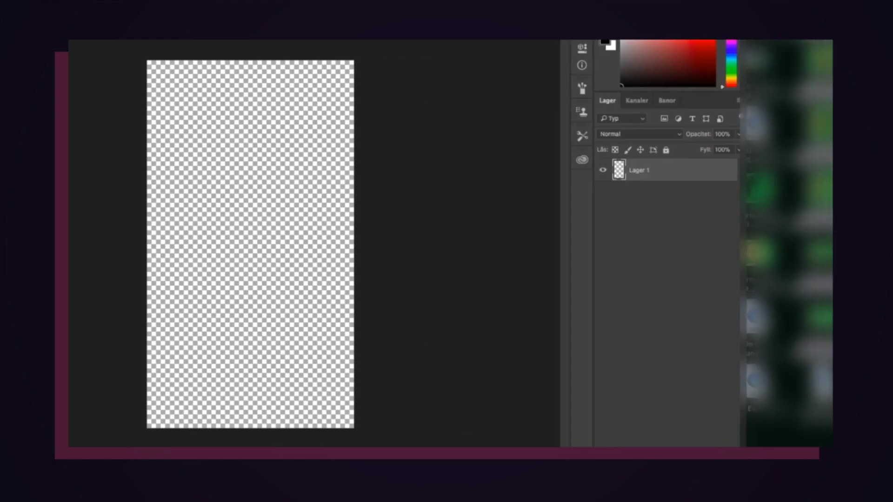
# Step: Place the captured screenshots in the document as layers and hide all except the one showing the body
pyautogui.moveTo(768, 209); pyautogui.dragTo(261, 205)
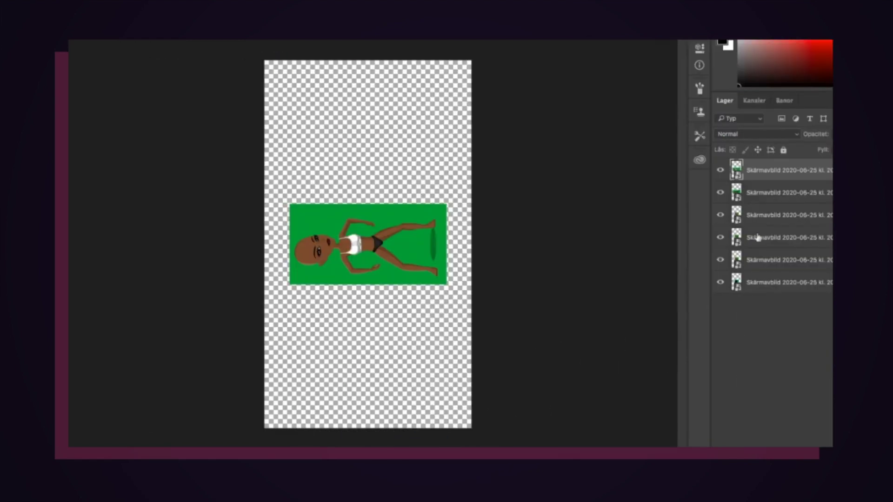
pyautogui.moveTo(726, 179); pyautogui.dragTo(721, 287)
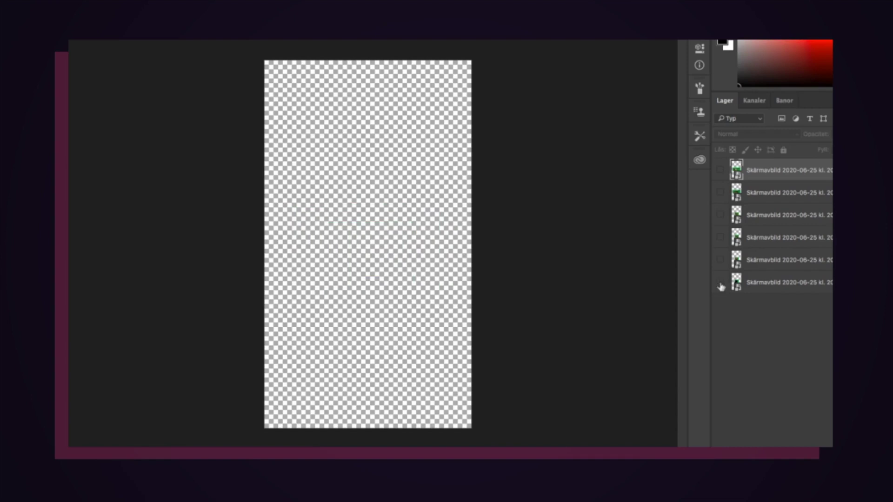
pyautogui.click(721, 173)
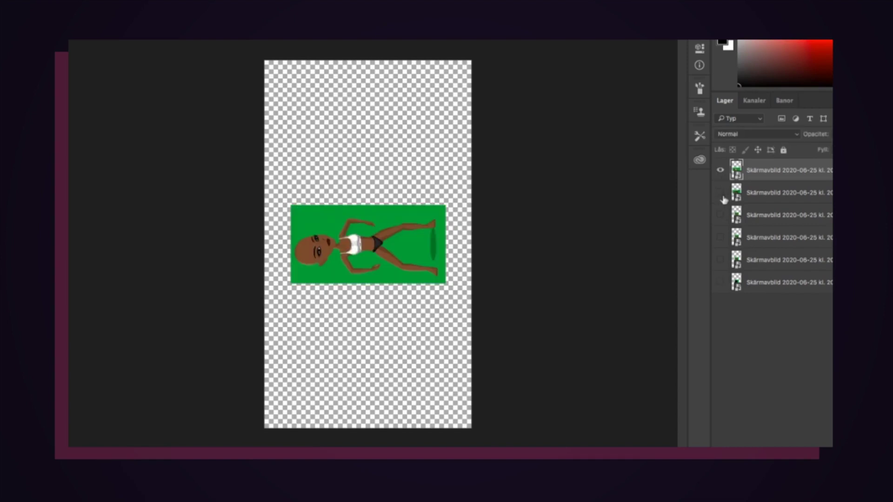
# Step: Rotate the body screenshot upright and enlarge it to nearly fill the canvas
pyautogui.hotkey('ctrl', 't')
pyautogui.moveTo(408, 319); pyautogui.dragTo(422, 286)
pyautogui.moveTo(448, 393); pyautogui.dragTo(456, 417)
pyautogui.moveTo(448, 303); pyautogui.dragTo(442, 310)
pyautogui.press('Return')
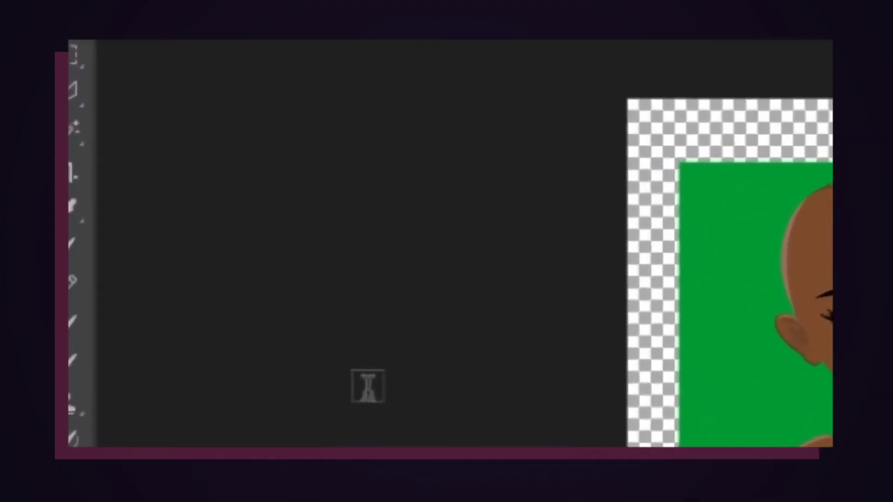
# Step: Rasterize the body layer, select the green around the character with the Magic Wand and delete it
pyautogui.click(77, 128)
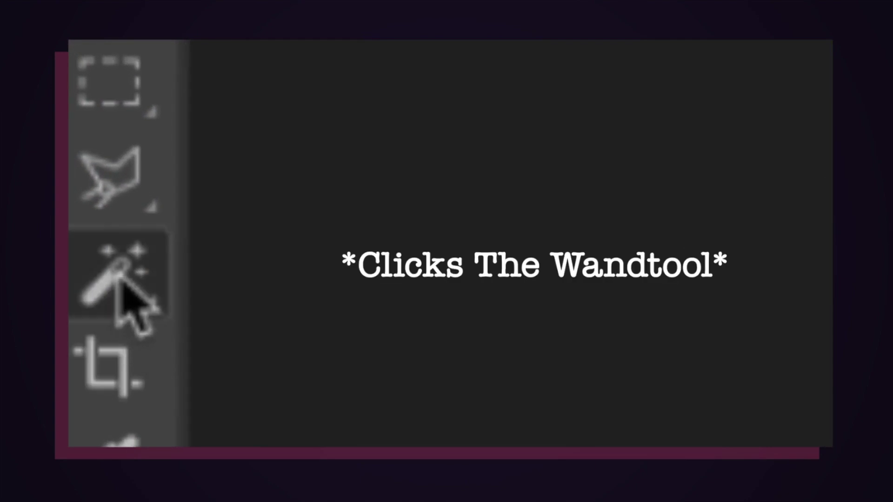
pyautogui.click(122, 278)
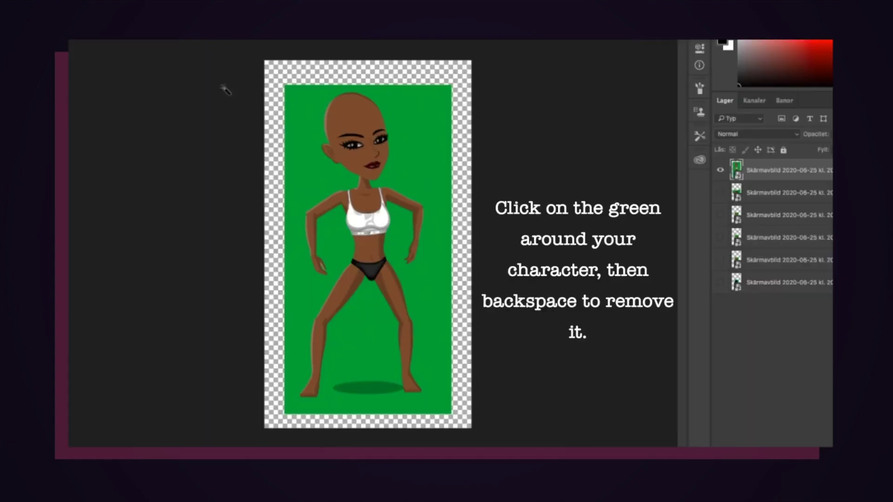
pyautogui.click(425, 114)
pyautogui.press('BackSpace')
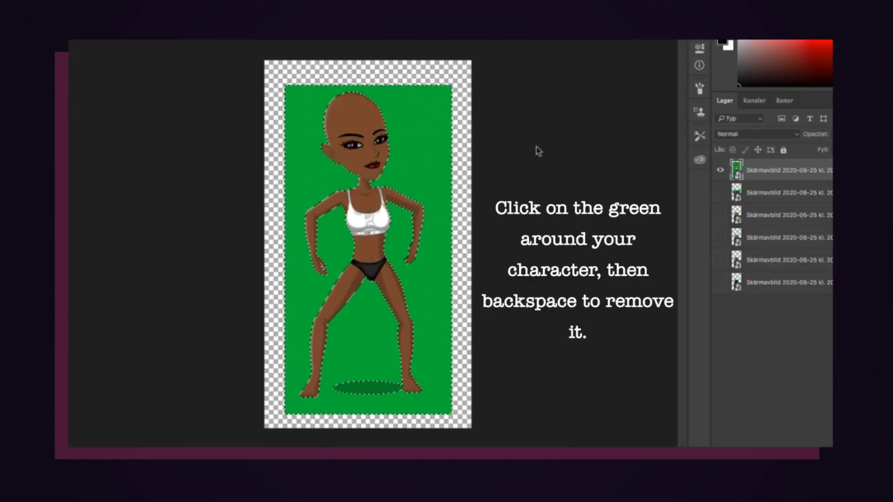
pyautogui.click(535, 147)
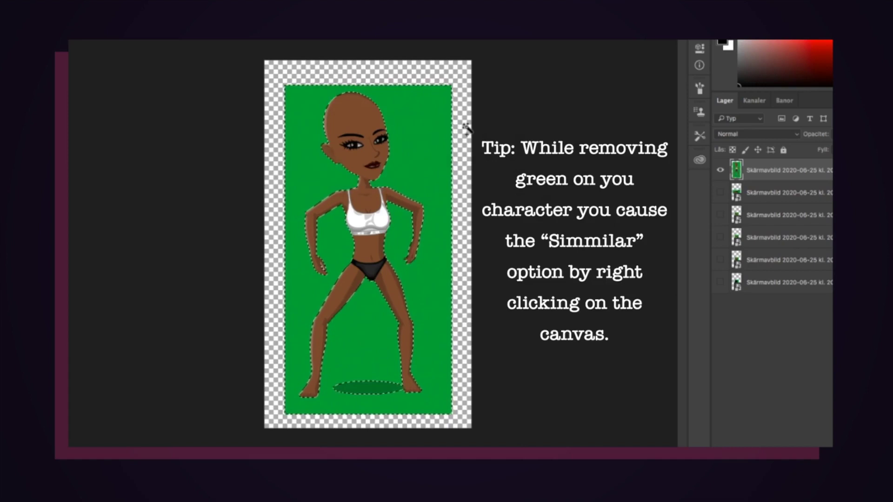
pyautogui.press('BackSpace')
# Step: Extend the selection to similar green areas, and delete the remaining green and the shadow between the feet
pyautogui.rightClick(423, 146)
pyautogui.click(440, 294)
pyautogui.click(363, 392)
pyautogui.press('BackSpace')
pyautogui.rightClick(379, 211)
pyautogui.click(402, 356)
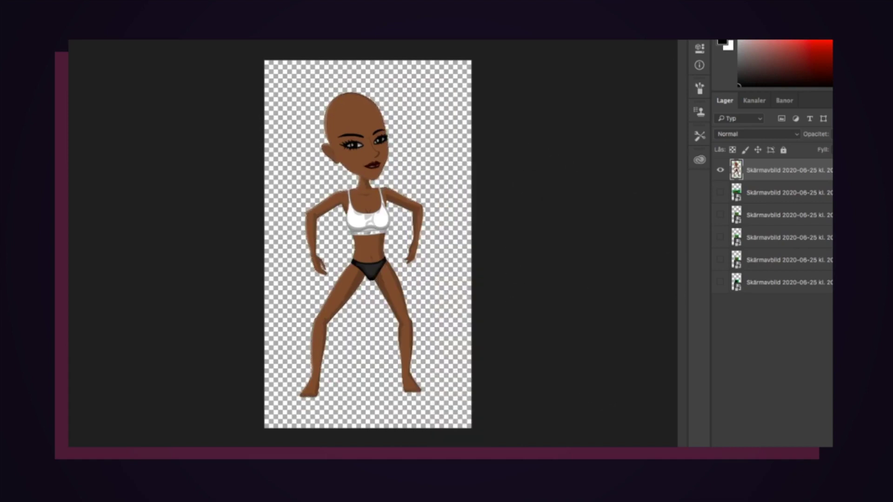
# Step: Rename the cut-out body layer as Base
pyautogui.doubleClick(753, 179)
pyautogui.write('Base')
pyautogui.press('Return')
# Step: Outline the character's head with the Polygonal Lasso and cut it from Base onto its own layer
pyautogui.scroll(5, 444, 331)
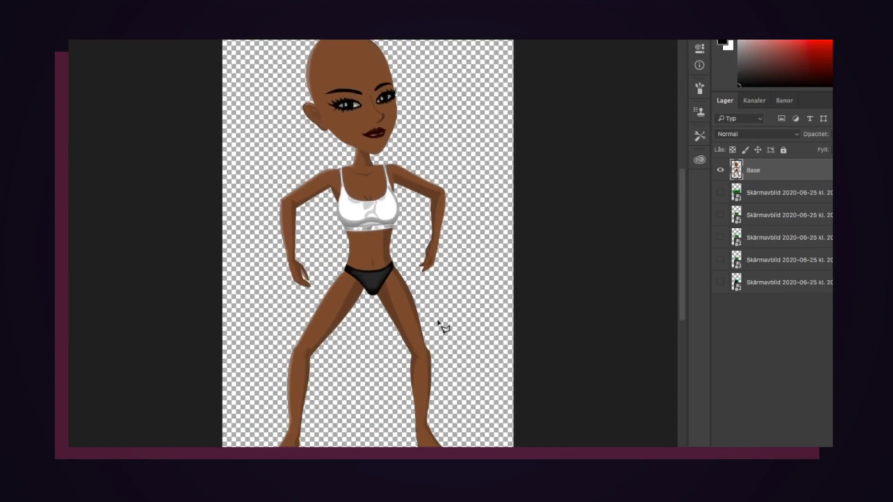
pyautogui.scroll(3, 444, 331)
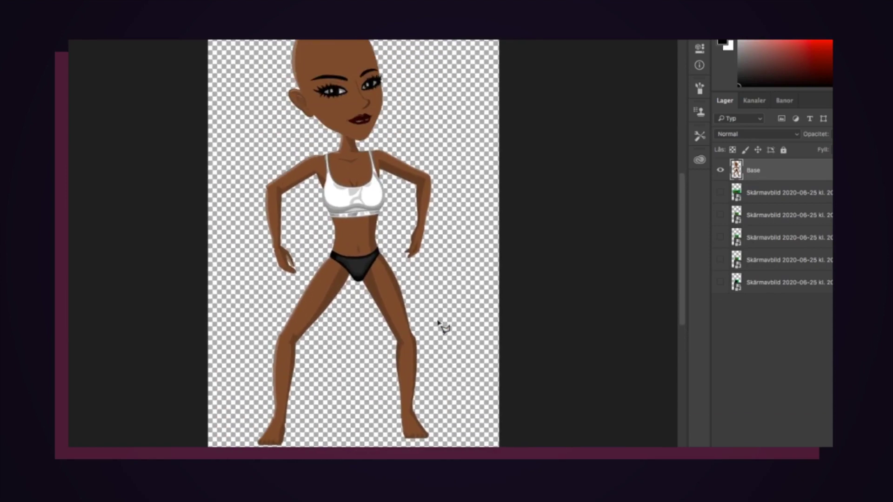
pyautogui.scroll(3, 391, 292)
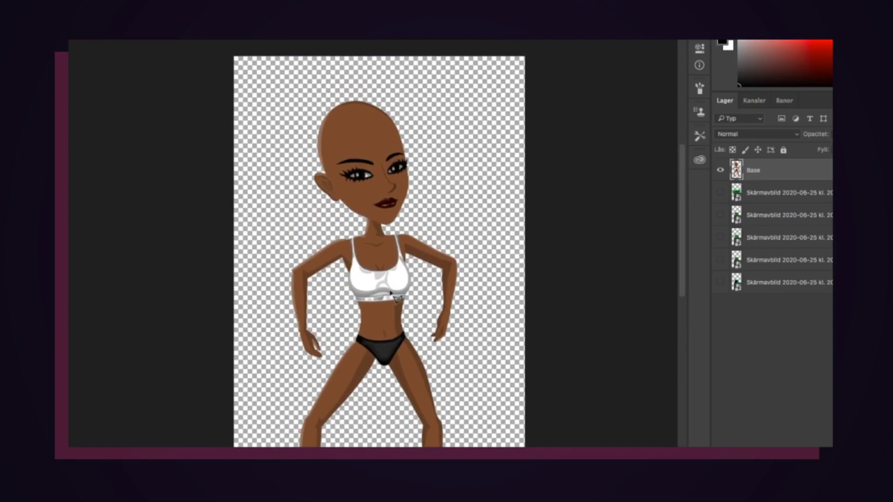
pyautogui.scroll(-2, 391, 292)
pyautogui.moveTo(293, 59); pyautogui.dragTo(246, 117)
pyautogui.hotkey('ctrl', 'shift', 'j')
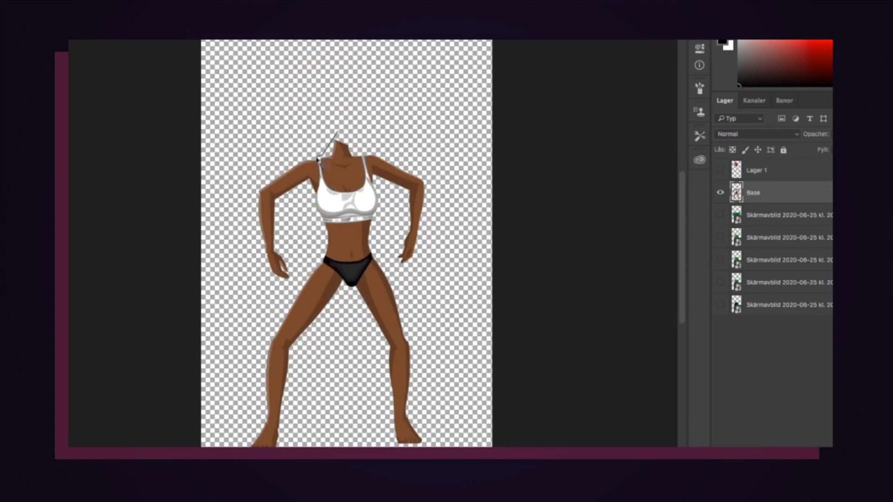
# Step: Outline the torso from neck to hips with the Polygonal Lasso, copy it to a new layer and duplicate the Base layer
pyautogui.moveTo(316, 190); pyautogui.dragTo(318, 264)
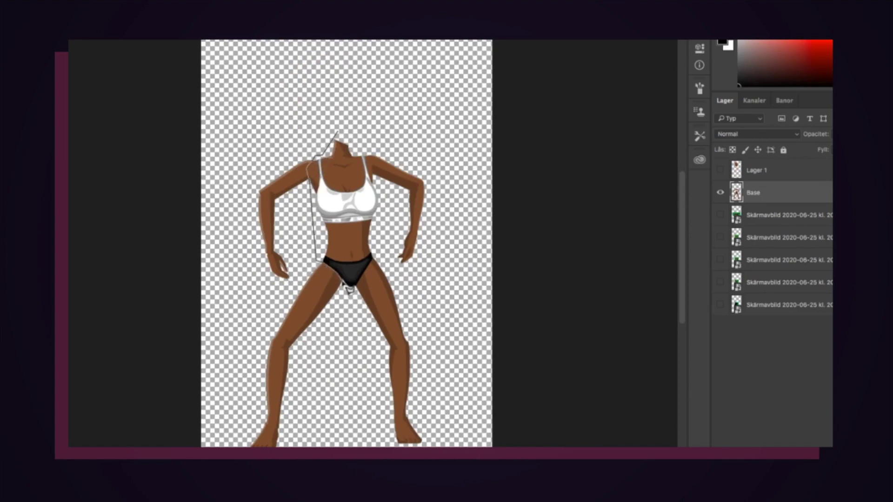
pyautogui.moveTo(392, 220); pyautogui.dragTo(370, 164)
pyautogui.moveTo(338, 132); pyautogui.dragTo(336, 129)
pyautogui.rightClick(337, 203)
pyautogui.click(367, 279)
pyautogui.hotkey('ctrl', 'j')
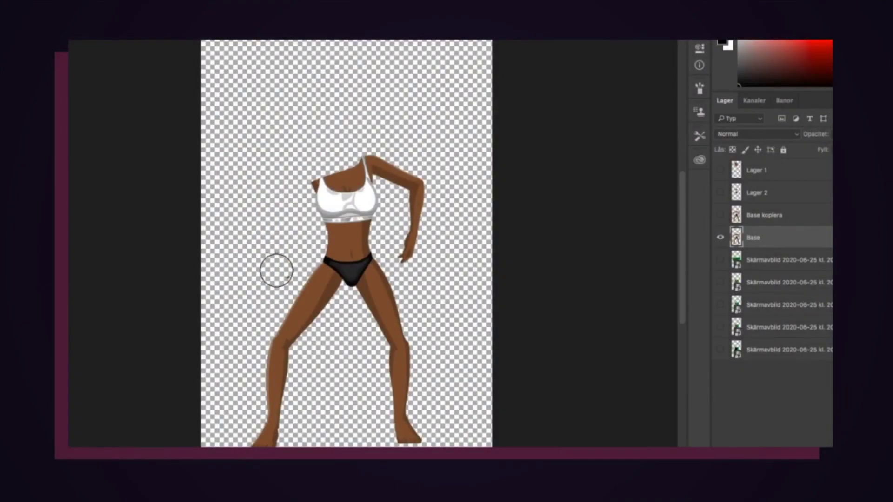
# Step: Erase the arms and upper torso from the Base layer down to the hips, and open the eraser's brush settings
pyautogui.moveTo(314, 204)
pyautogui.mouseDown()
pyautogui.moveTo(303, 180)
pyautogui.moveTo(257, 183)
pyautogui.mouseUp()
pyautogui.moveTo(365, 191)
pyautogui.mouseDown()
pyautogui.moveTo(416, 243)
pyautogui.moveTo(431, 213)
pyautogui.moveTo(416, 171)
pyautogui.moveTo(429, 254)
pyautogui.moveTo(410, 256)
pyautogui.moveTo(305, 223)
pyautogui.moveTo(369, 227)
pyautogui.moveTo(322, 239)
pyautogui.mouseUp()
pyautogui.scroll(3, 757, 227)
pyautogui.scroll(-4, 757, 226)
pyautogui.scroll(2, 757, 226)
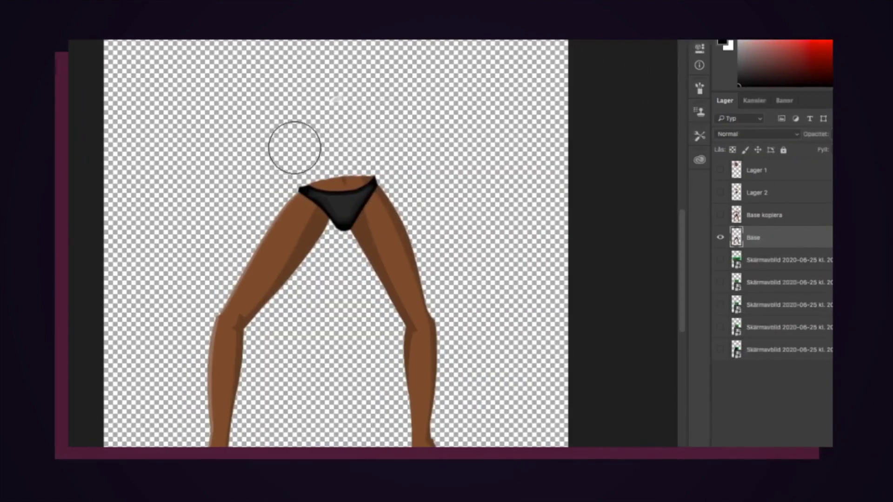
pyautogui.rightClick(765, 126)
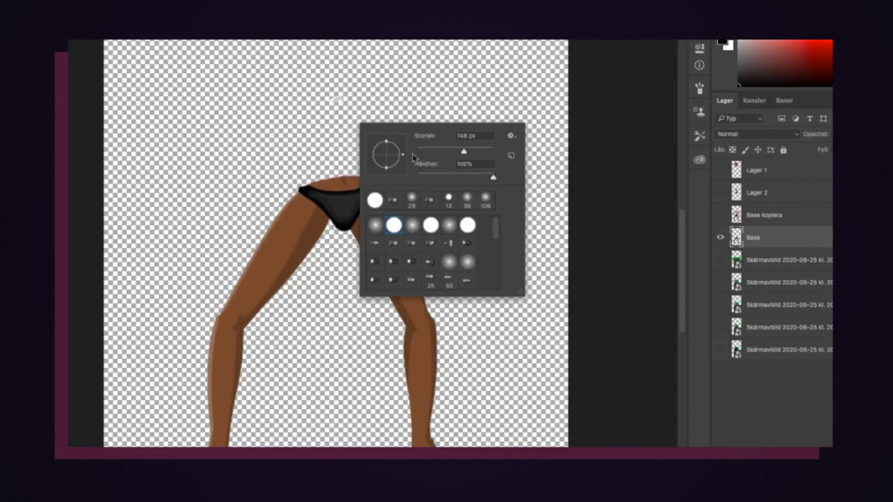
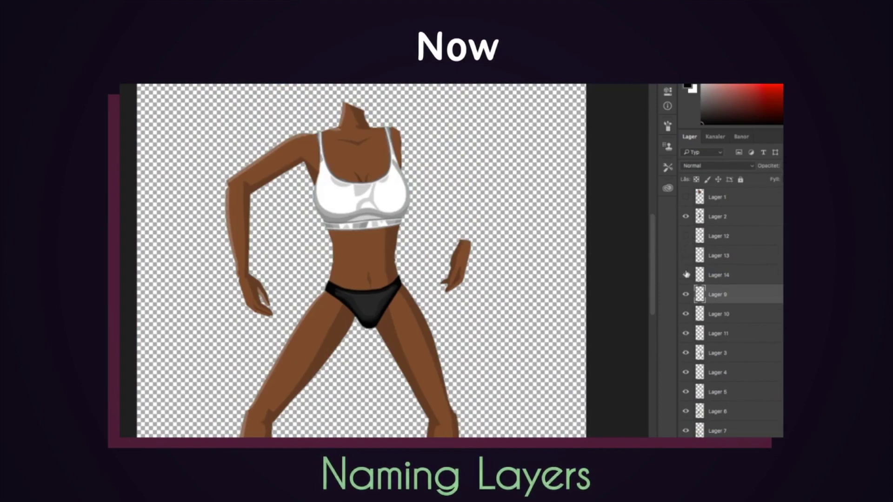
# Step: Toggle the visibility of Lager 9 to identify its body part, and look over the whole figure with its named layers
pyautogui.click(685, 296)
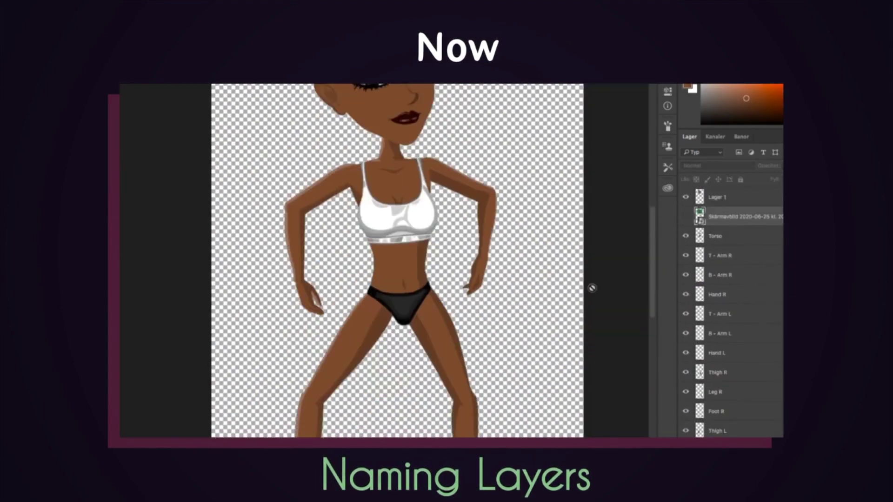
pyautogui.scroll(-4, 591, 288)
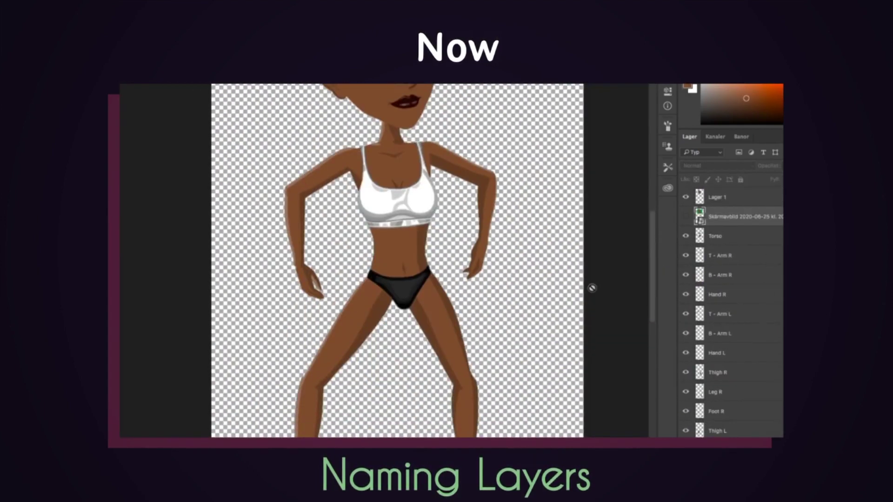
pyautogui.scroll(4, 562, 281)
pyautogui.scroll(-6, 557, 300)
pyautogui.scroll(6, 557, 299)
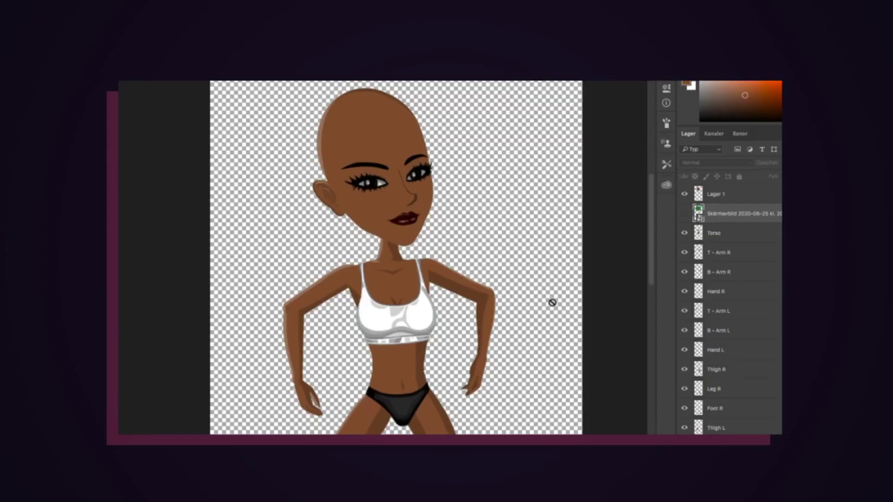
# Step: Move the green-background head screenshot layer above Lager 1 and make it visible
pyautogui.scroll(5, 456, 213)
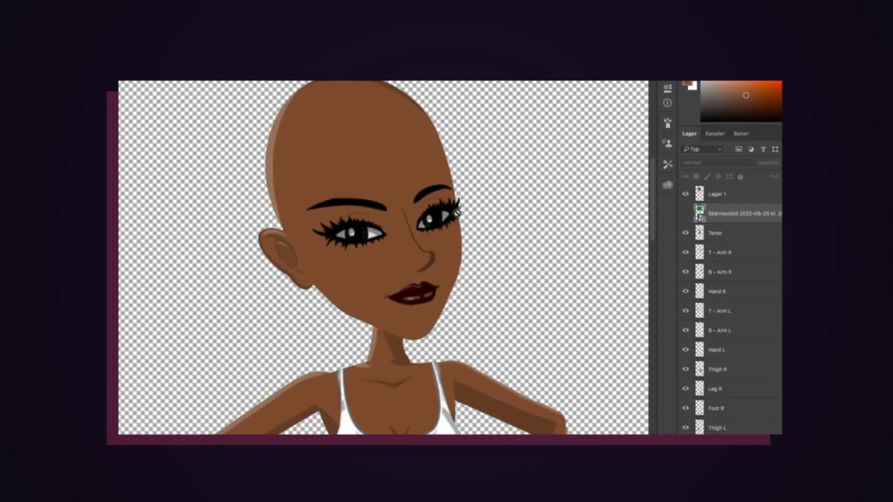
pyautogui.moveTo(728, 205); pyautogui.dragTo(730, 191)
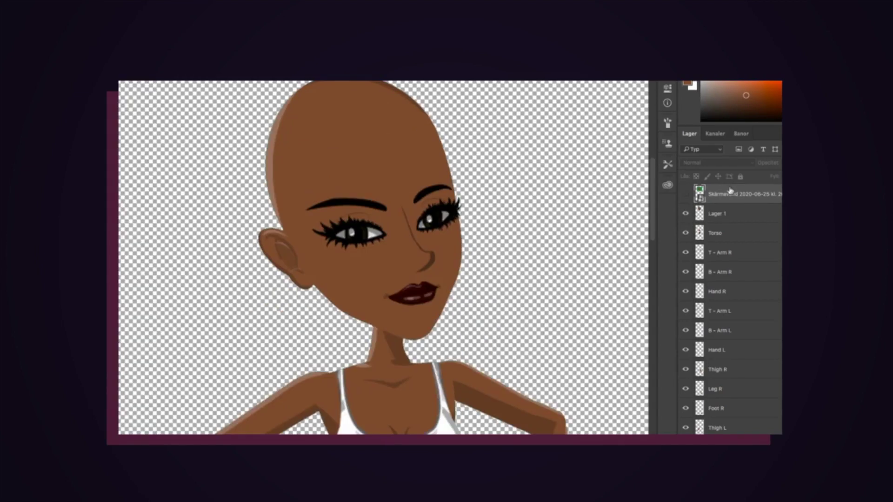
pyautogui.click(684, 195)
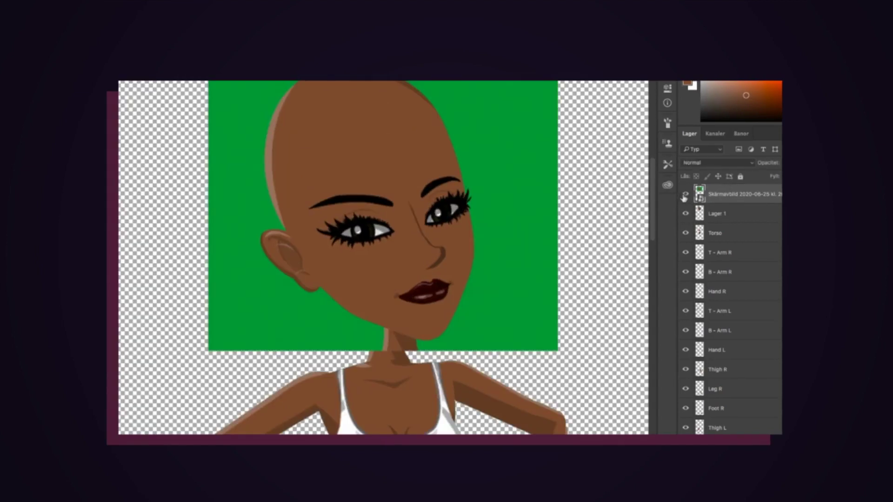
# Step: Scale and position the head screenshot with Free Transform until it aligns with the existing head, and delete the old head layer Lager 1
pyautogui.hotkey('ctrl', 't')
pyautogui.moveTo(559, 351)
pyautogui.mouseDown()
pyautogui.moveTo(511, 309)
pyautogui.moveTo(547, 341)
pyautogui.mouseUp()
pyautogui.moveTo(426, 289)
pyautogui.mouseDown()
pyautogui.moveTo(409, 267)
pyautogui.moveTo(420, 301)
pyautogui.mouseUp()
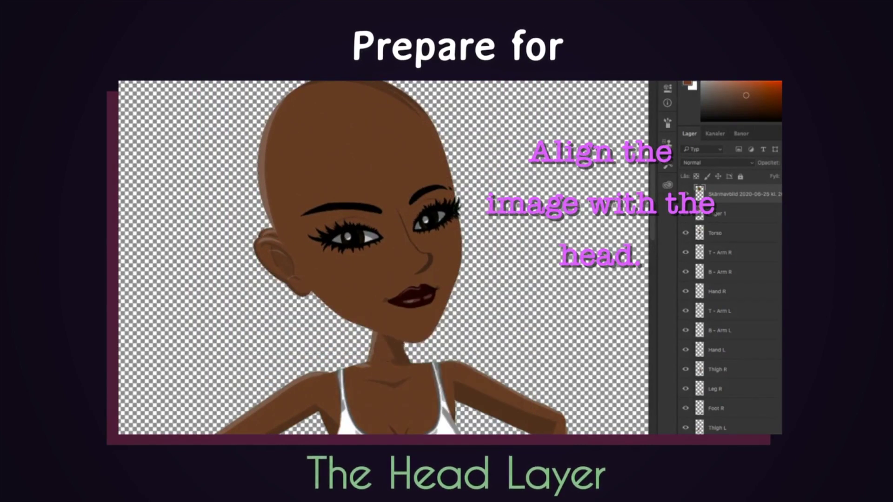
pyautogui.hotkey('ctrl', 't')
pyautogui.moveTo(381, 244)
pyautogui.mouseDown()
pyautogui.moveTo(301, 239)
pyautogui.moveTo(391, 246)
pyautogui.mouseUp()
pyautogui.press('Return')
pyautogui.click(726, 217)
pyautogui.press('BackSpace')
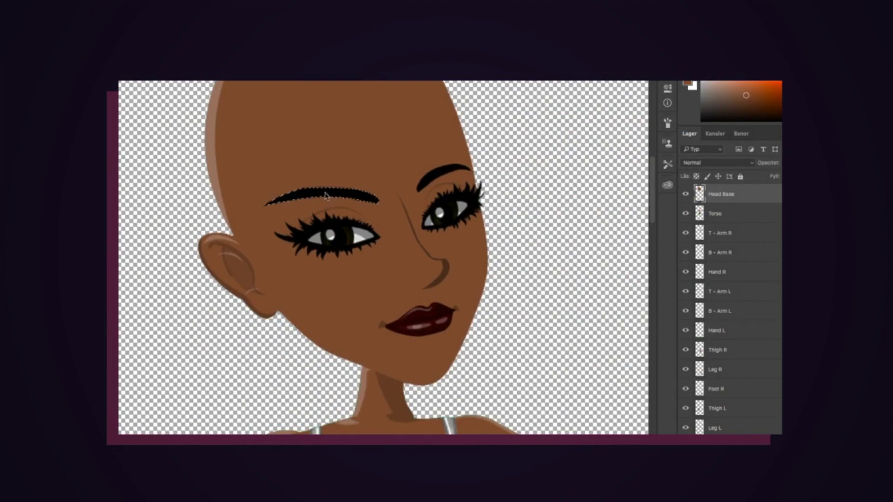
# Step: Copy the selected brow above the ear-side eye from Head Base to its own layer, hide that layer and reselect Head Base
pyautogui.rightClick(321, 196)
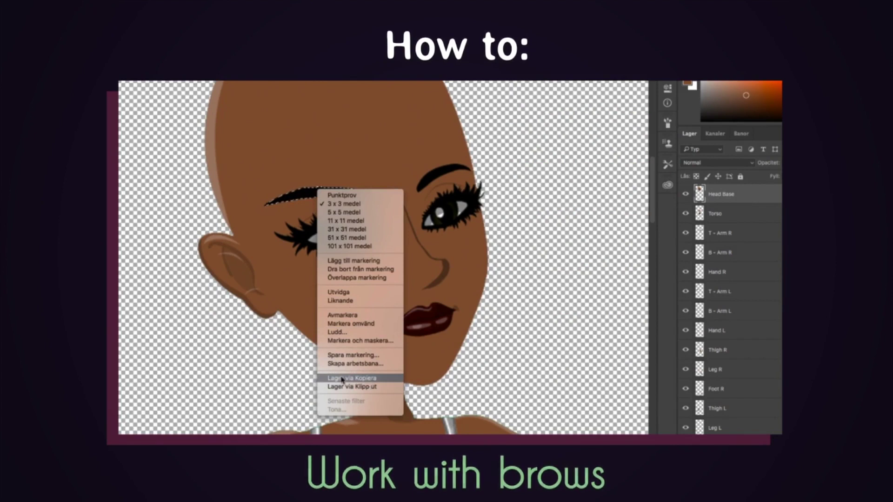
pyautogui.click(377, 379)
pyautogui.click(682, 194)
pyautogui.click(722, 221)
# Step: Select the other brow on Head Base, copy it to a new layer and hide that layer
pyautogui.click(442, 174)
pyautogui.rightClick(440, 172)
pyautogui.click(472, 369)
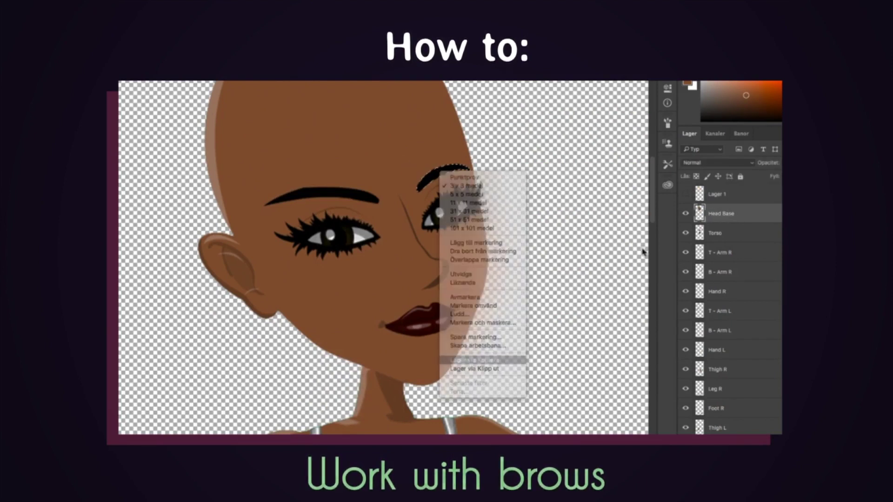
pyautogui.click(686, 214)
pyautogui.click(728, 238)
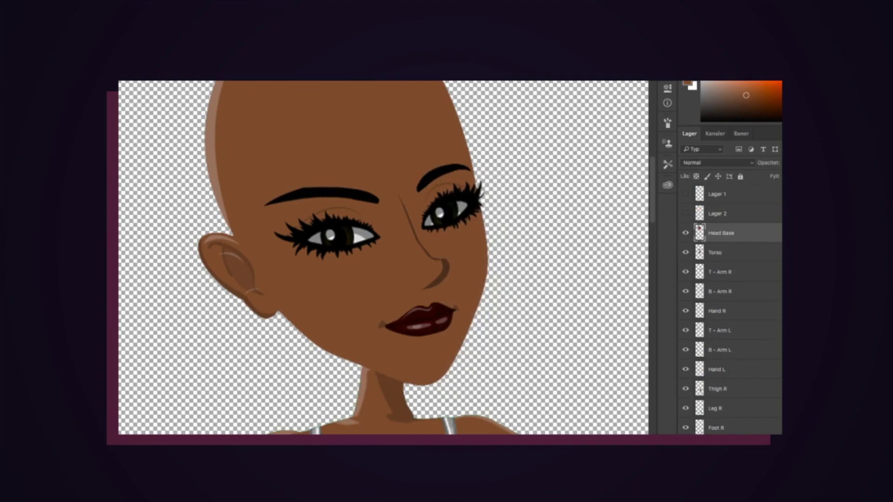
# Step: Paint over both brows on Head Base with the sampled skin colour using a hard 29 px brush
pyautogui.rightClick(317, 187)
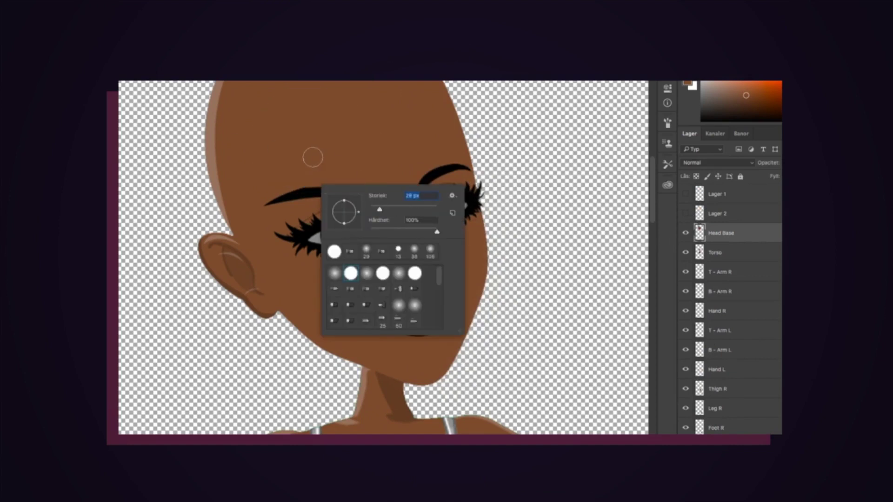
pyautogui.press('Return')
pyautogui.moveTo(264, 198); pyautogui.dragTo(366, 184)
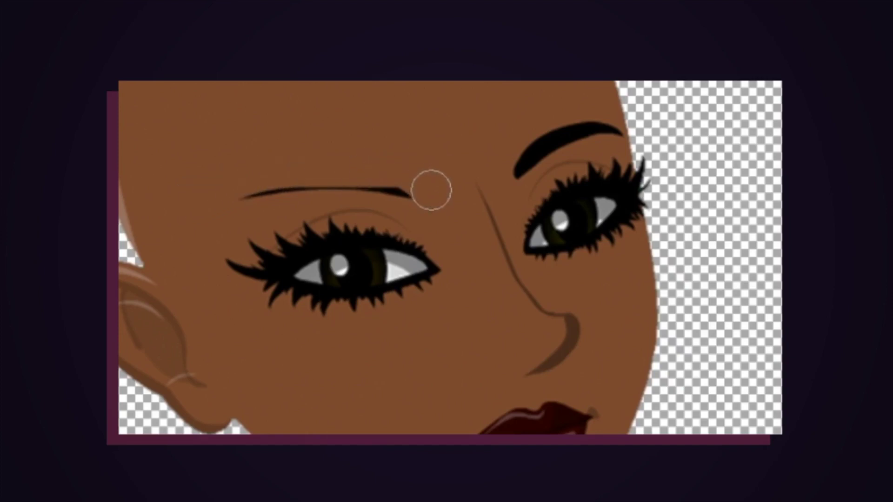
pyautogui.moveTo(431, 190)
pyautogui.mouseDown()
pyautogui.moveTo(362, 177)
pyautogui.moveTo(236, 189)
pyautogui.mouseUp()
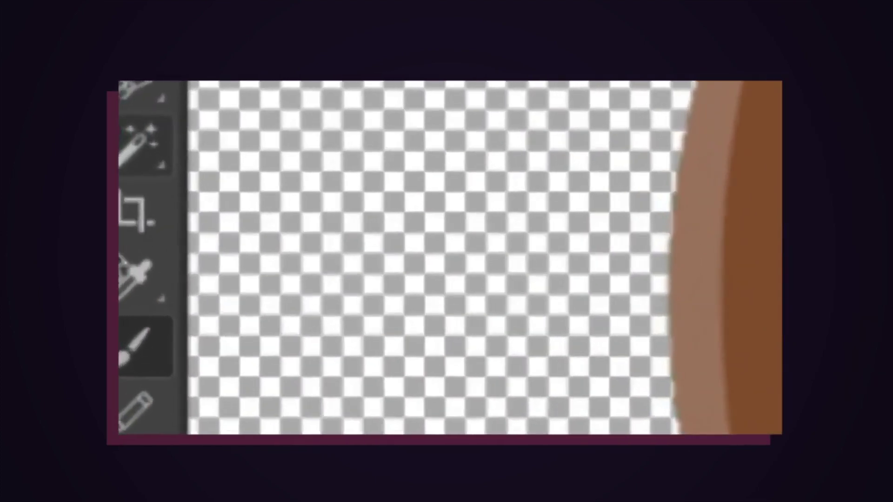
pyautogui.click(138, 279)
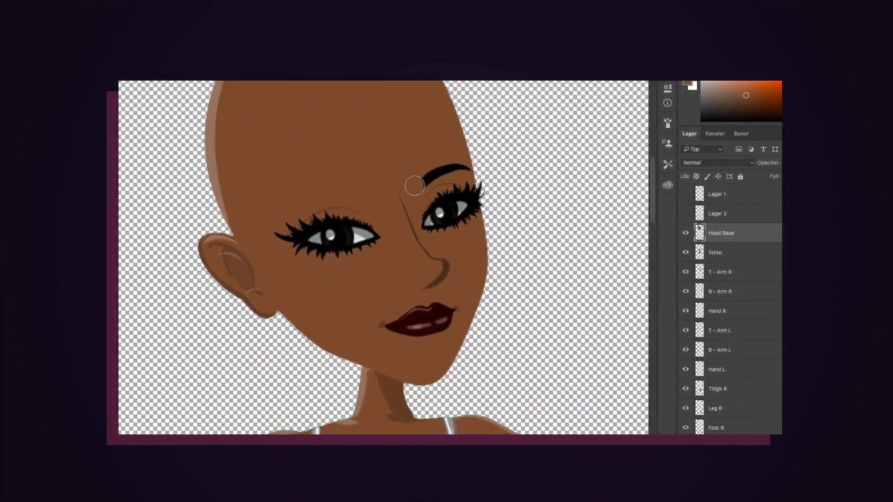
pyautogui.moveTo(414, 186)
pyautogui.mouseDown()
pyautogui.moveTo(398, 184)
pyautogui.moveTo(474, 137)
pyautogui.moveTo(453, 165)
pyautogui.mouseUp()
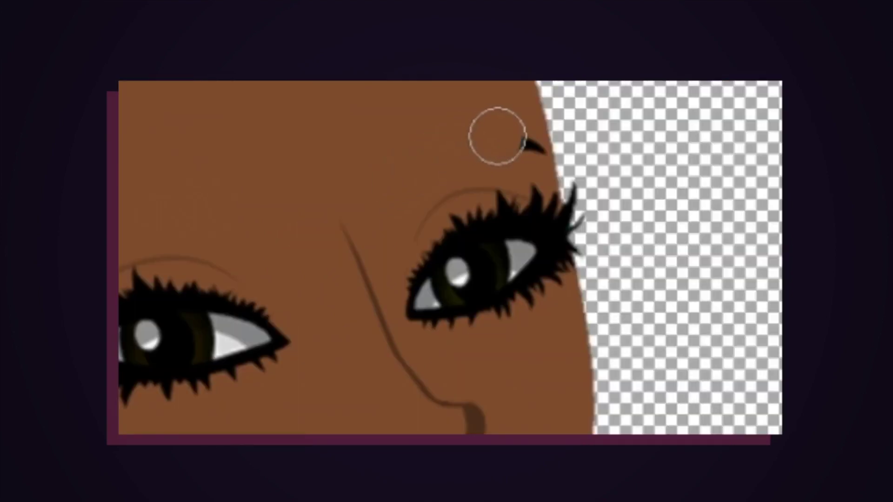
pyautogui.moveTo(497, 136); pyautogui.dragTo(514, 139)
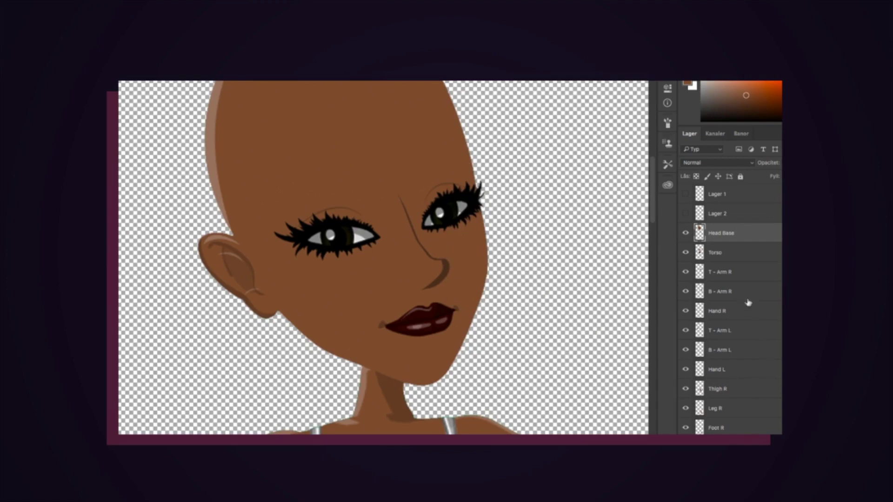
pyautogui.click(685, 233)
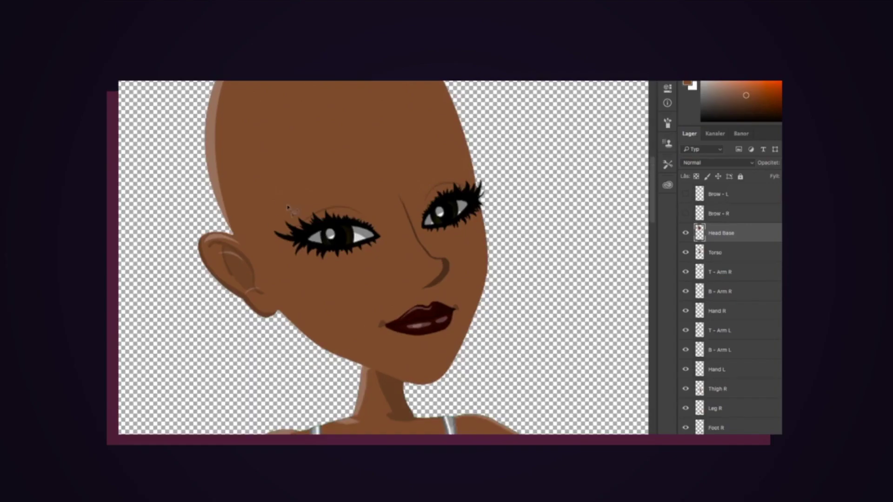
# Step: Outline the upper lid and lashes of the ear-side eye with the lasso and copy them from Head Base to layer Lid T L
pyautogui.hotkey('ctrl', '+')
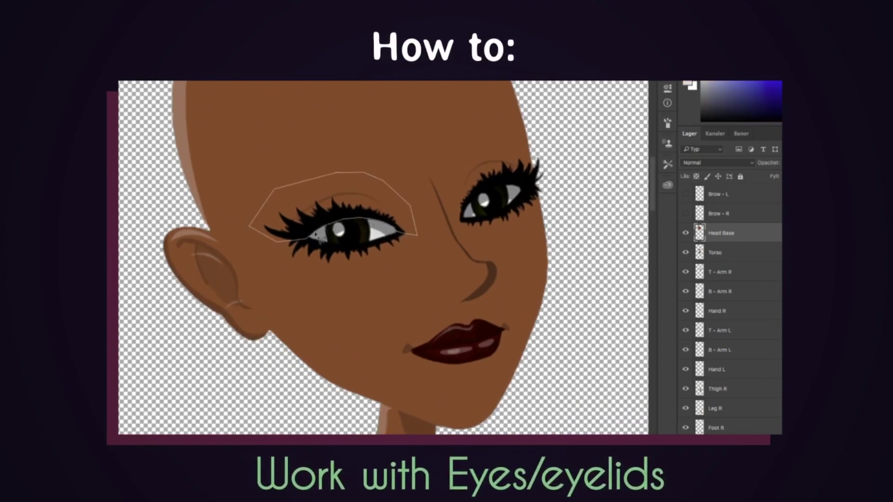
pyautogui.rightClick(303, 215)
pyautogui.click(373, 288)
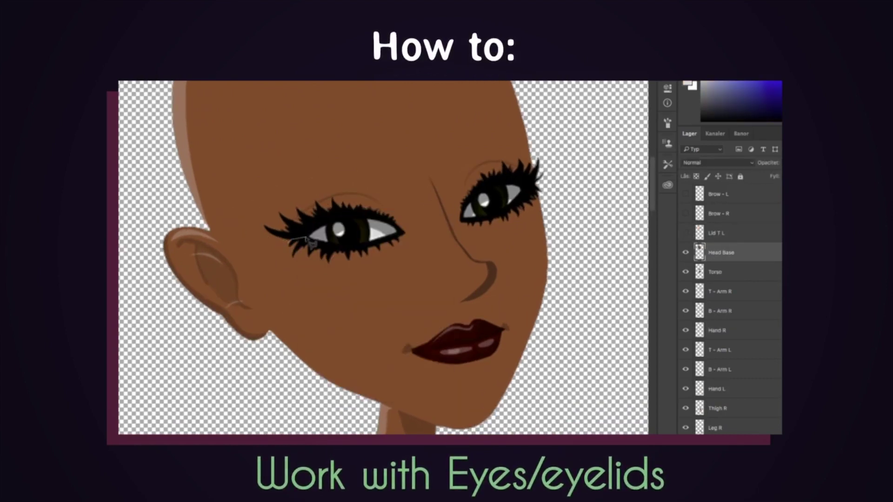
# Step: Copy the remaining eyelids from Head Base to separate layers named Lid B L, Lid T R and Lid B R
pyautogui.hotkey('ctrl', 'shift', 'alt', 'n')
pyautogui.moveTo(467, 226); pyautogui.dragTo(539, 188)
pyautogui.hotkey('ctrl', 'shift', 'alt', 'n')
pyautogui.rightClick(480, 221)
pyautogui.click(536, 288)
# Step: Paint over both original eyes on Head Base with the skin colour beneath the separate lid layers
pyautogui.rightClick(377, 197)
pyautogui.press('Escape')
pyautogui.moveTo(297, 230); pyautogui.dragTo(395, 230)
pyautogui.rightClick(553, 195)
pyautogui.moveTo(465, 207); pyautogui.dragTo(535, 190)
pyautogui.click(698, 259)
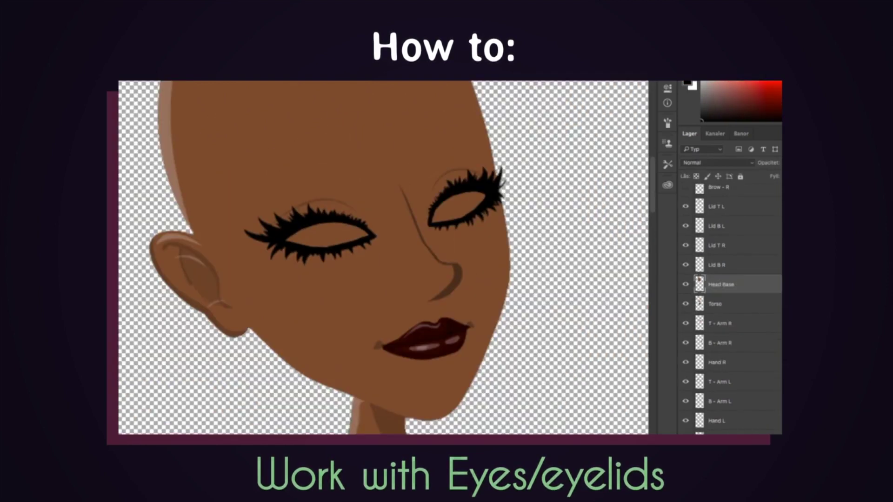
# Step: Add a new layer between Head Base and the lid layers and paint both eye openings white
pyautogui.hotkey('ctrl', 'shift', 'alt', 'n')
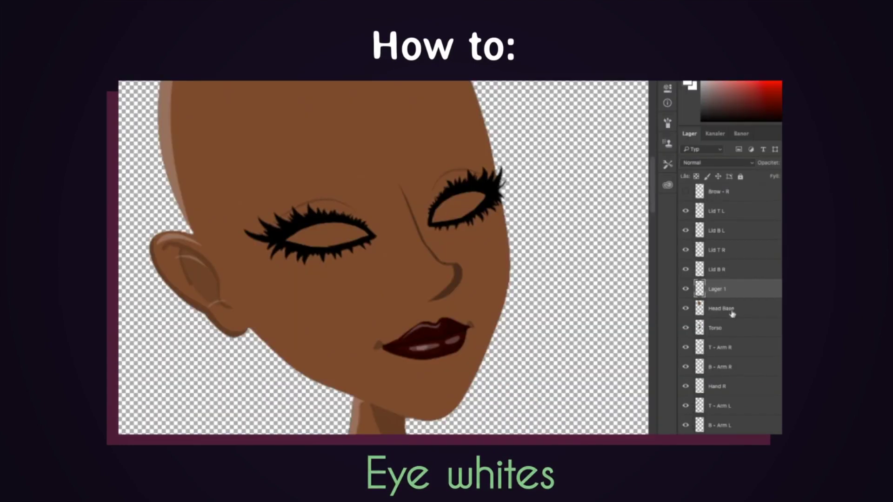
pyautogui.moveTo(362, 233); pyautogui.dragTo(300, 238)
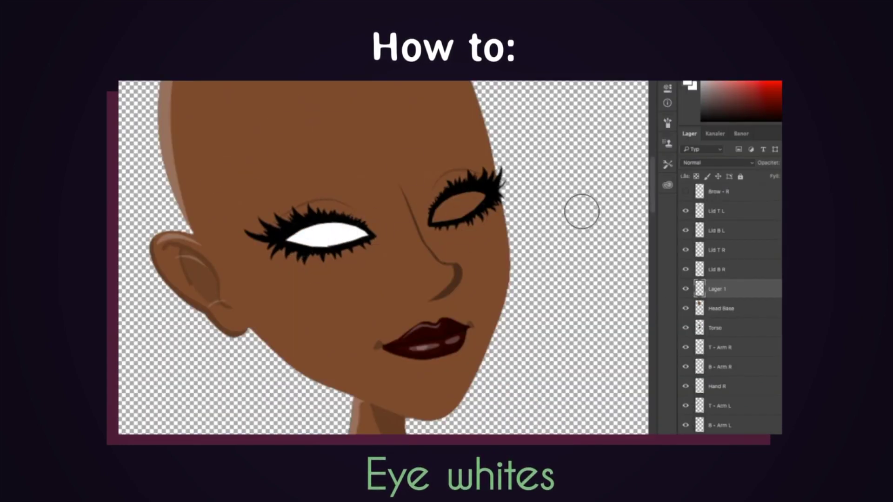
pyautogui.moveTo(484, 202); pyautogui.dragTo(435, 215)
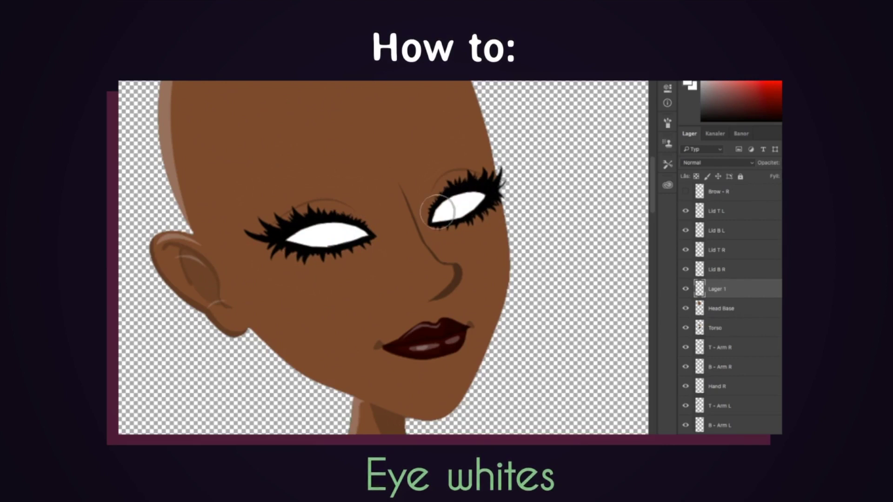
pyautogui.scroll(-3, 355, 138)
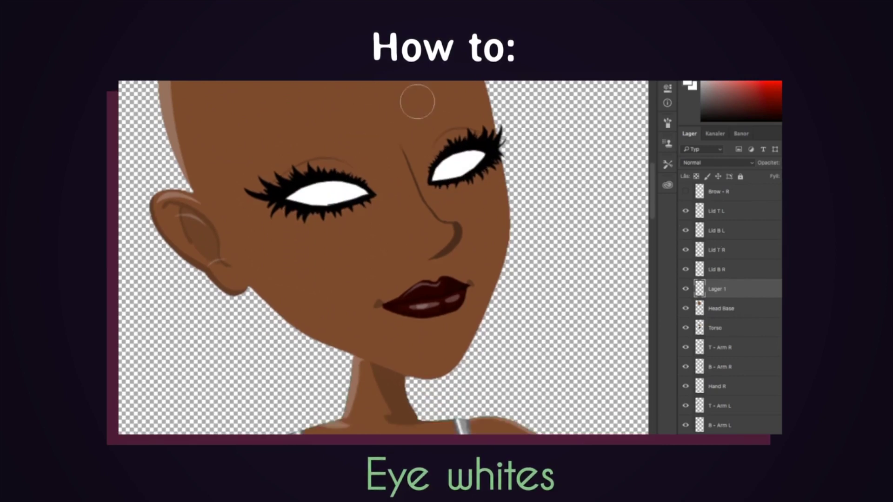
pyautogui.scroll(4, 416, 103)
pyautogui.scroll(-4, 423, 119)
pyautogui.scroll(2, 335, 182)
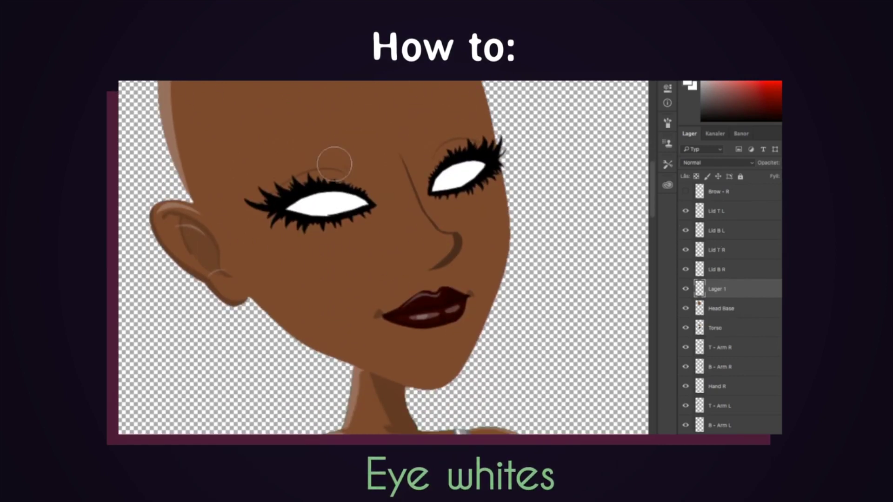
pyautogui.scroll(1, 743, 269)
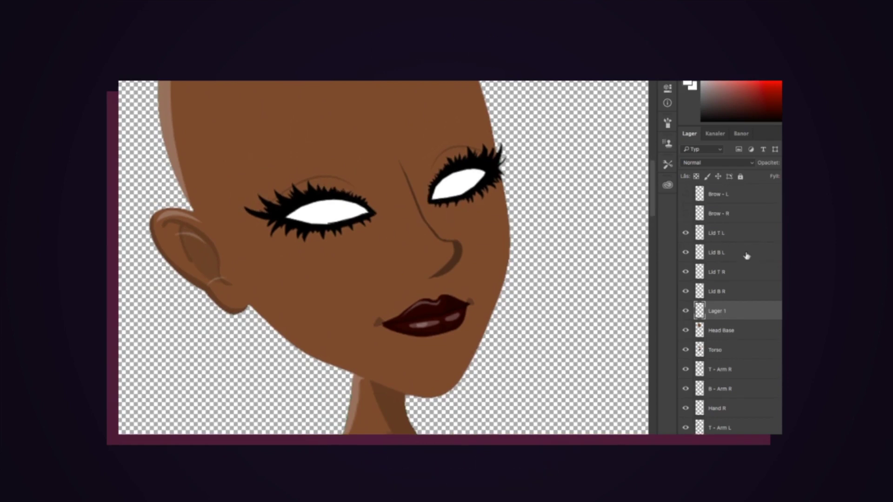
# Step: Outline the nose on Head Base with the lasso, copy it to a layer above the lids and name it Nose
pyautogui.click(739, 329)
pyautogui.scroll(-3, 468, 233)
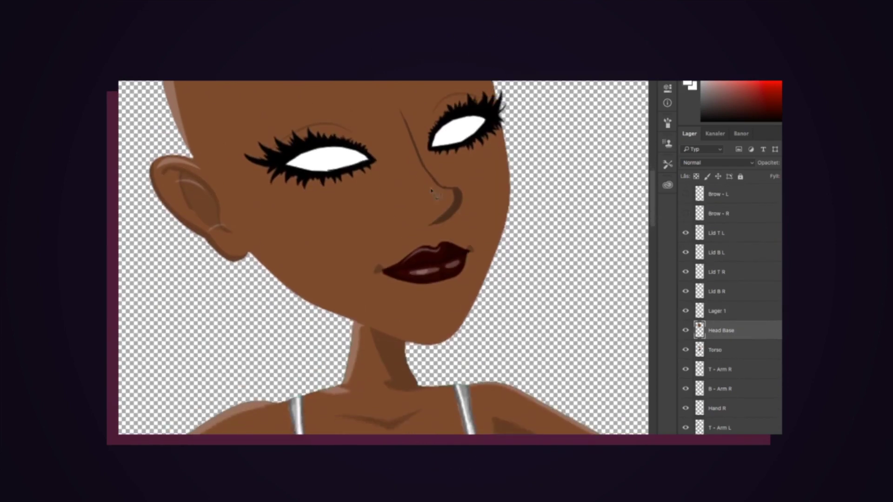
pyautogui.scroll(5, 468, 234)
pyautogui.click(401, 154)
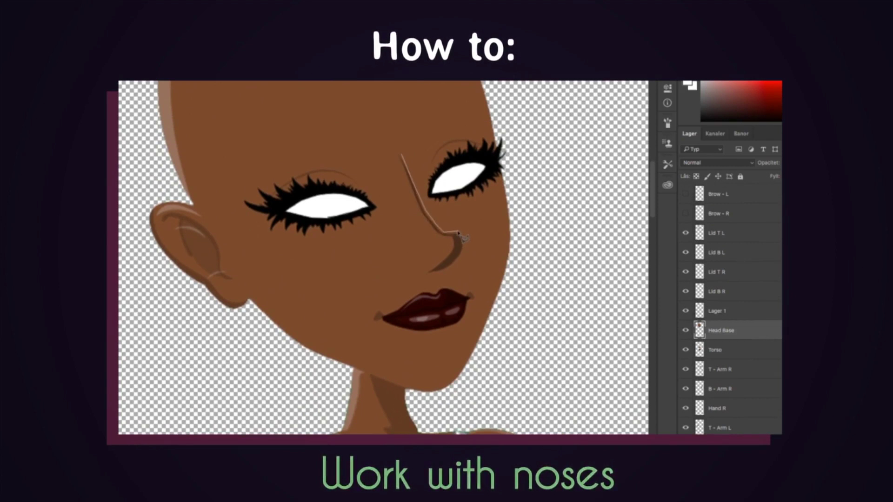
pyautogui.moveTo(727, 330); pyautogui.dragTo(728, 223)
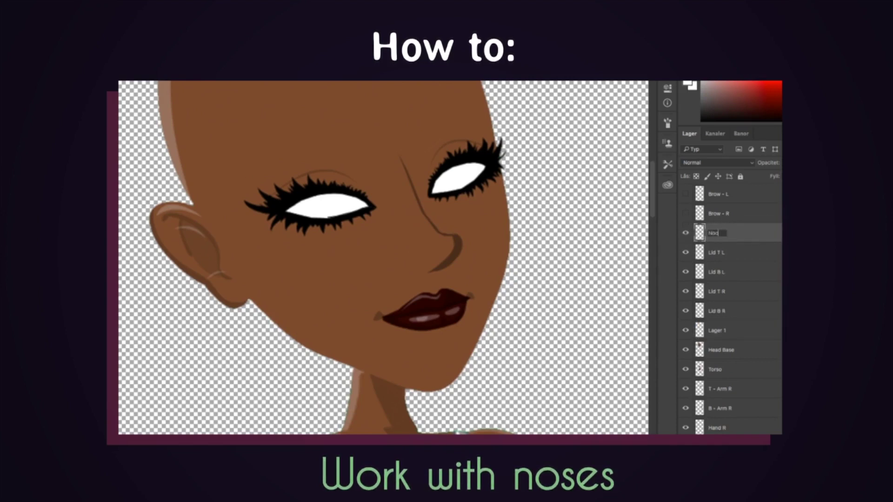
pyautogui.write('e')
# Step: Rename the eye-white layer Lager 1 to Eyewhites and toggle its visibility to check it
pyautogui.click(719, 330)
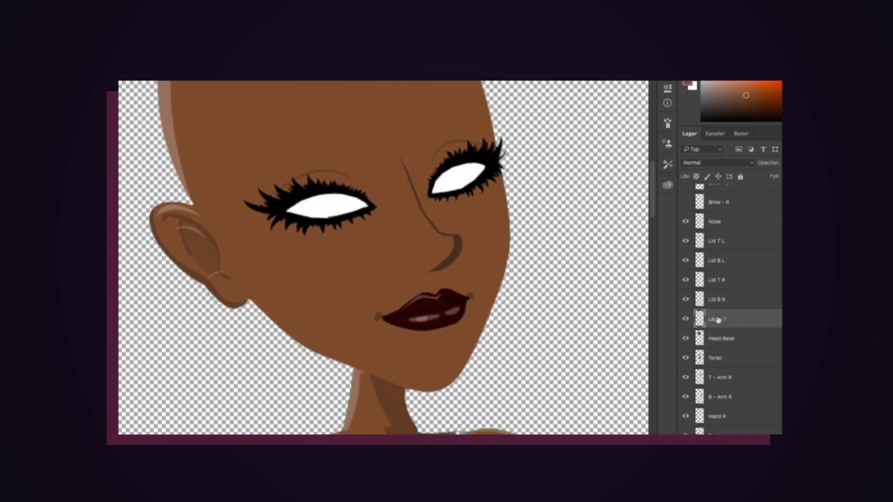
pyautogui.write('Eyewhites')
pyautogui.press('Return')
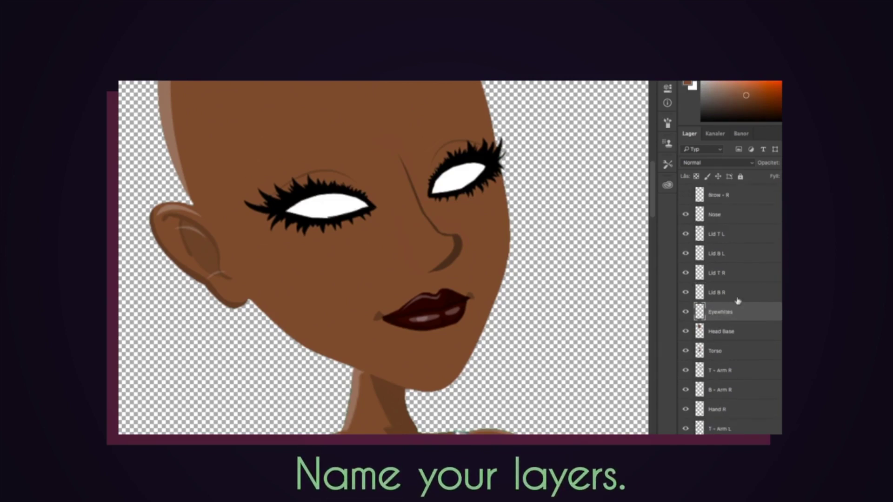
pyautogui.scroll(-2, 713, 288)
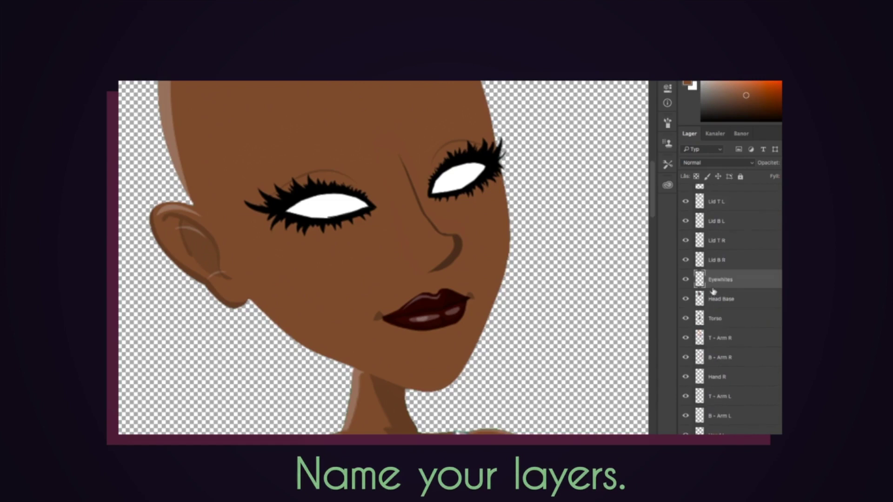
pyautogui.click(686, 279)
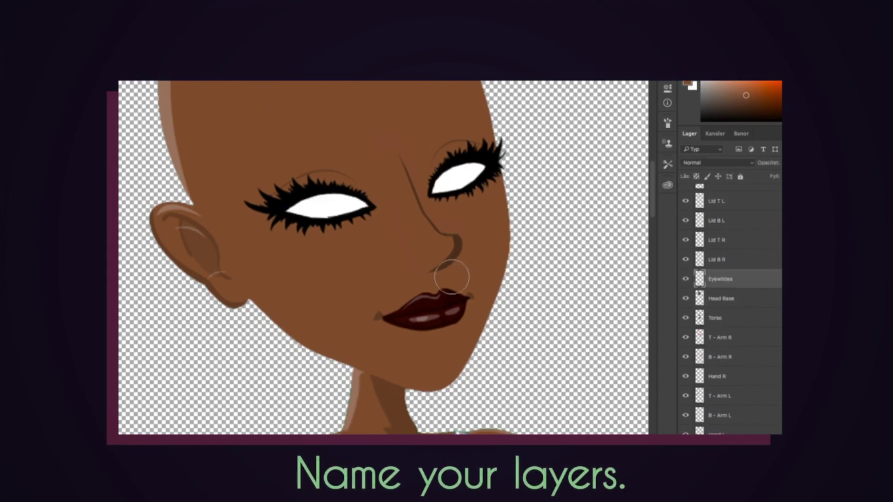
# Step: Add a new layer above Eyewhites and paint a round black iris with a dark brown centre beside the face
pyautogui.scroll(2, 419, 274)
pyautogui.hotkey('ctrl', 'shift', 'alt', 'n')
pyautogui.hscroll(4, 586, 325)
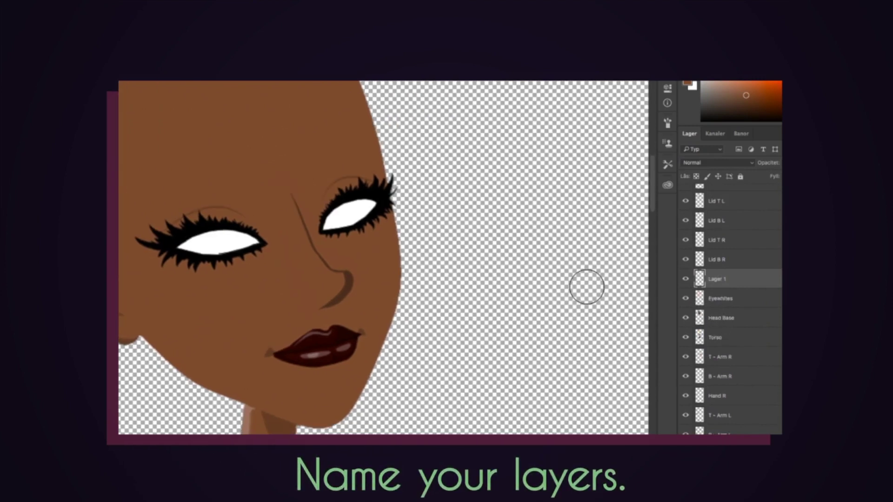
pyautogui.press('d')
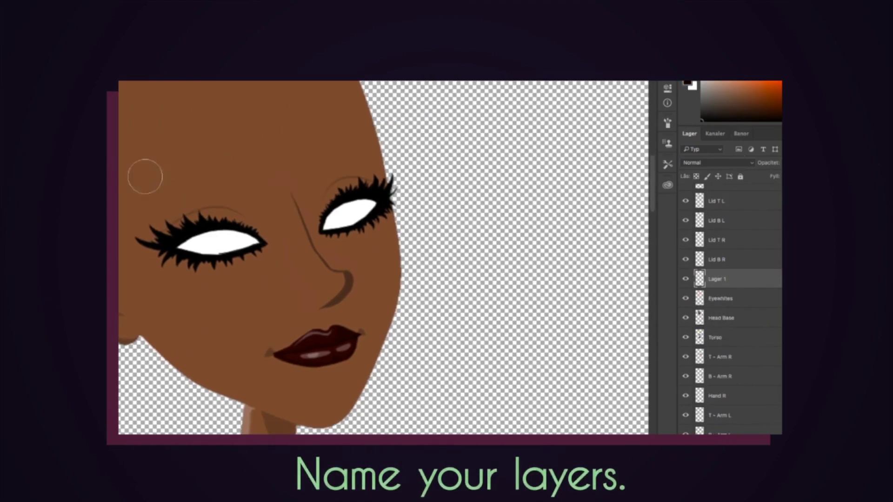
pyautogui.rightClick(458, 198)
pyautogui.click(500, 173)
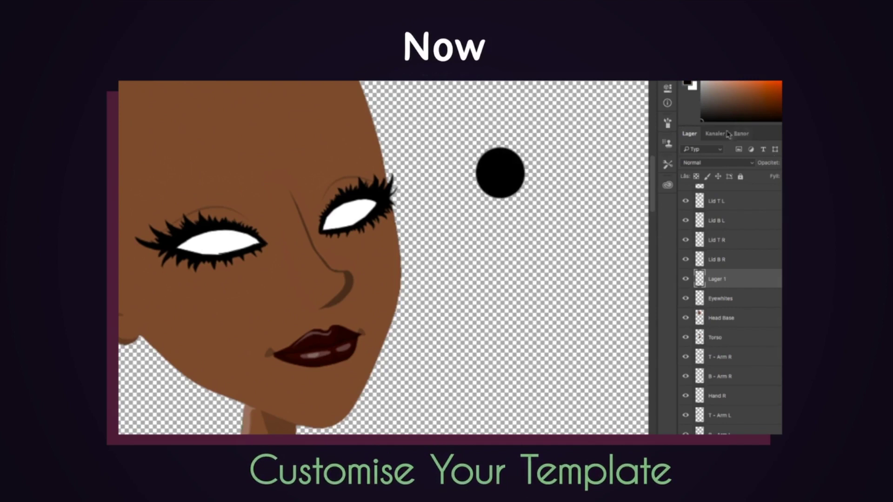
pyautogui.click(757, 110)
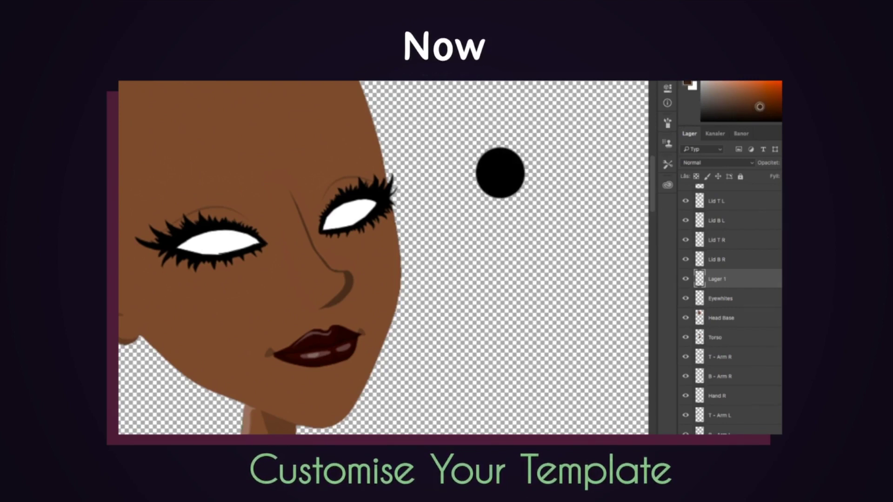
pyautogui.rightClick(531, 187)
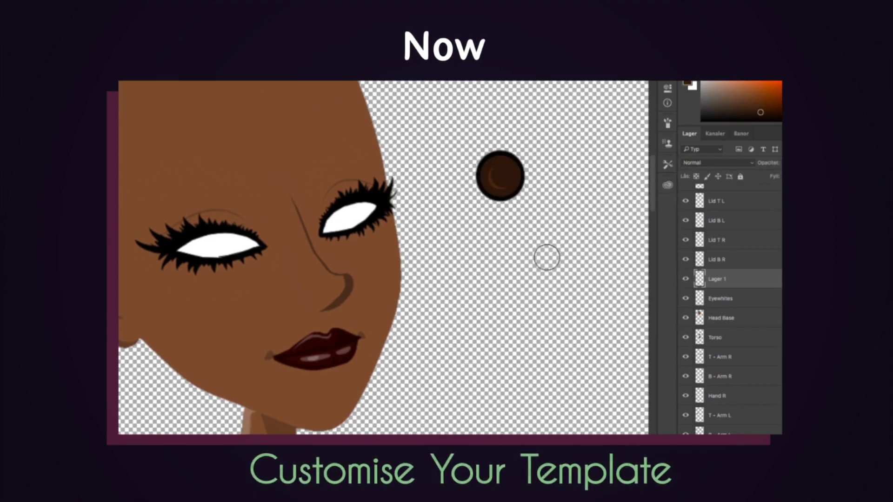
# Step: Move the painted iris into the white opening of the left eye and name its layer Eye - L
pyautogui.hscroll(-5, 550, 257)
pyautogui.hscroll(2, 550, 258)
pyautogui.hscroll(2, 550, 258)
pyautogui.hotkey('ctrl', 't')
pyautogui.moveTo(570, 182); pyautogui.dragTo(303, 237)
pyautogui.scroll(-1, 512, 279)
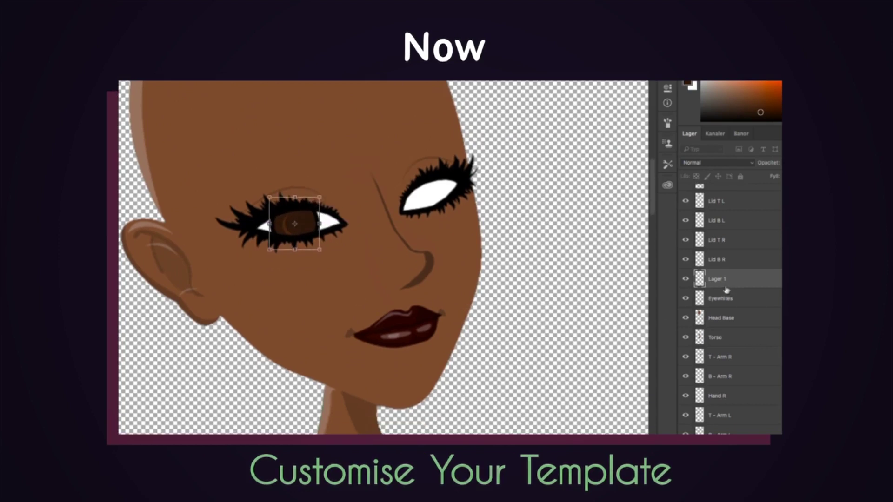
pyautogui.scroll(1, 726, 290)
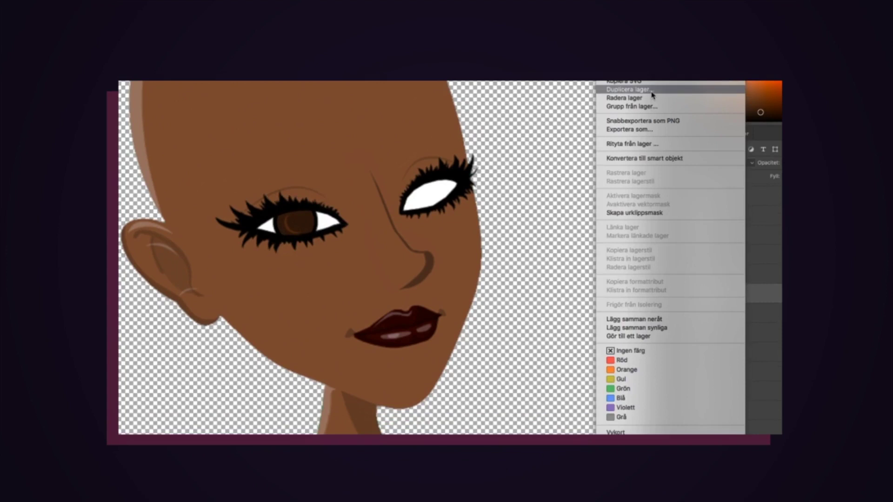
# Step: Duplicate the Eye - L layer as Eye - R and fit the copied iris into the right eye opening
pyautogui.click(651, 93)
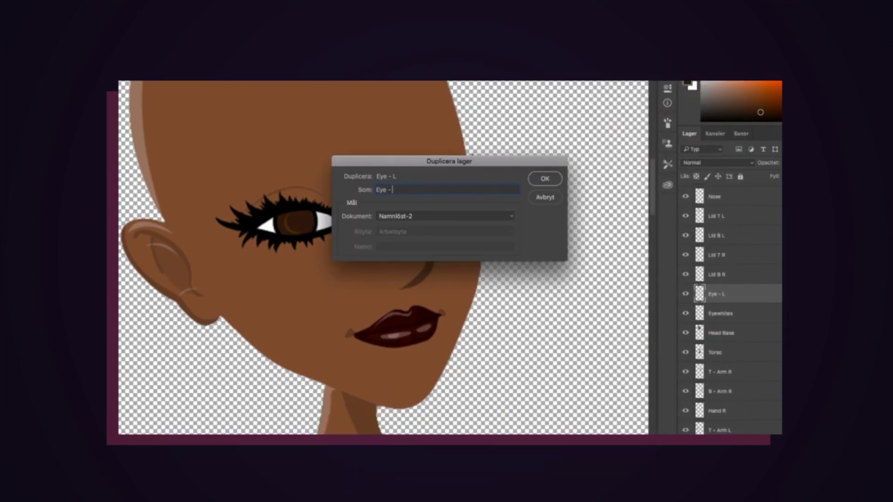
pyautogui.press('Return')
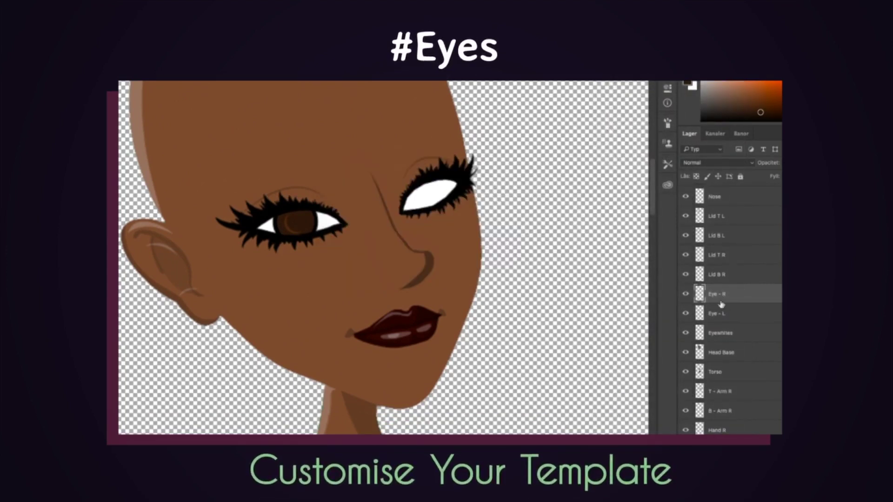
pyautogui.hotkey('ctrl', 't')
pyautogui.moveTo(307, 231); pyautogui.dragTo(436, 201)
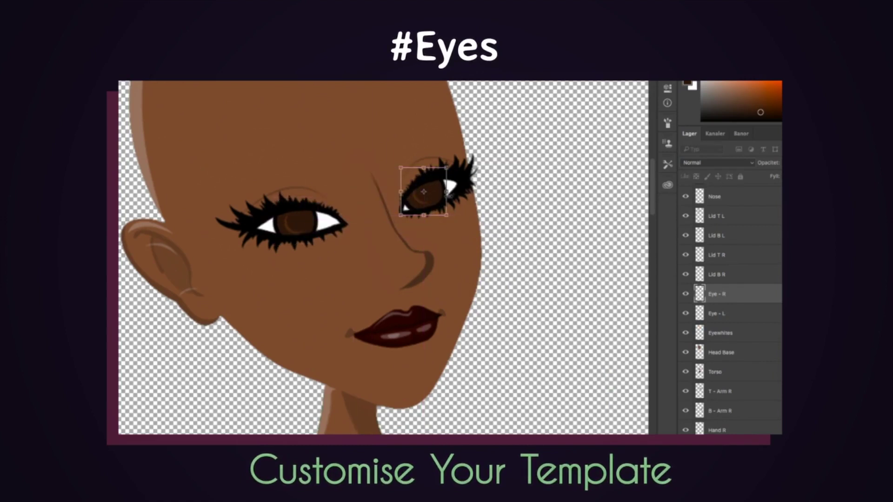
pyautogui.press('Return')
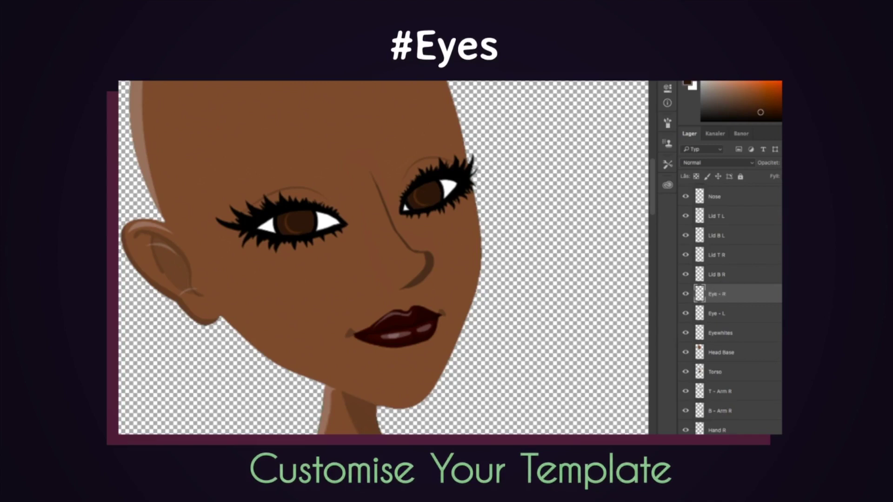
# Step: Add a new layer above Eye - R and paint black shading strokes along the upper edge of both eyes
pyautogui.hotkey('ctrl', 'shift', 'alt', 'n')
pyautogui.press('d')
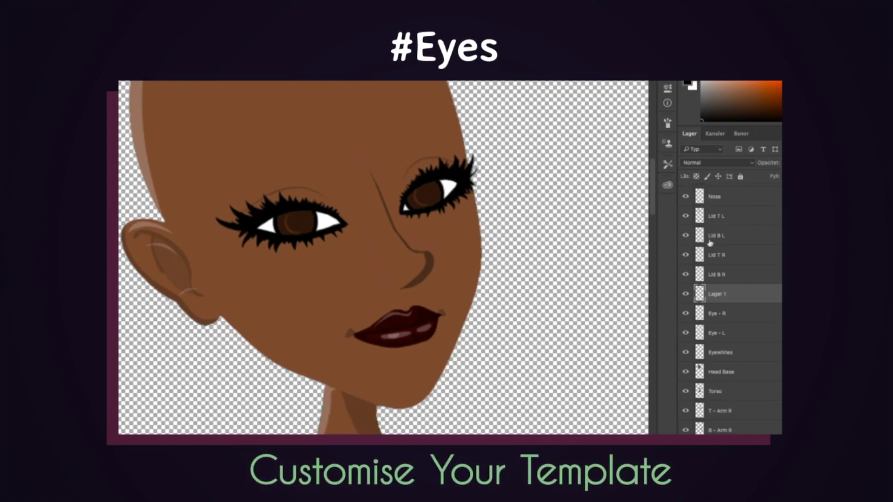
pyautogui.moveTo(402, 207); pyautogui.dragTo(454, 180)
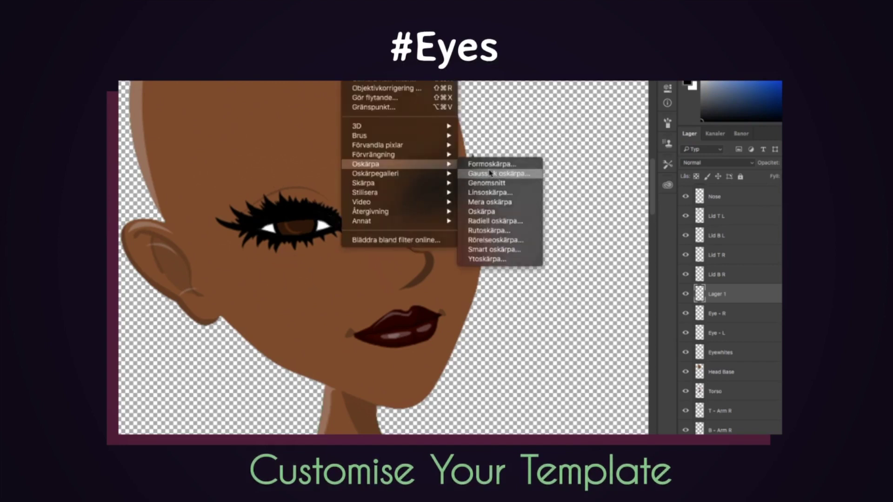
# Step: Soften the eye shading on Lager 1 with a Gaussian Blur of 4.8 pixels
pyautogui.click(478, 173)
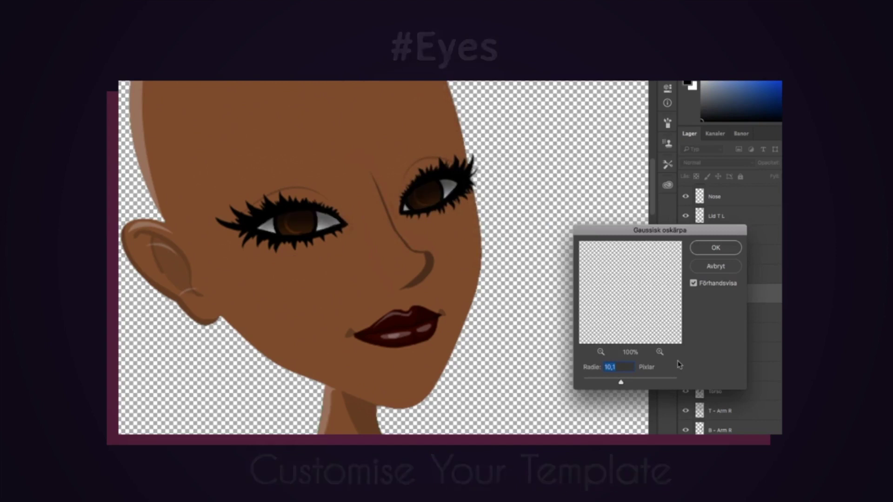
pyautogui.moveTo(600, 377); pyautogui.dragTo(608, 384)
pyautogui.moveTo(659, 231); pyautogui.dragTo(565, 74)
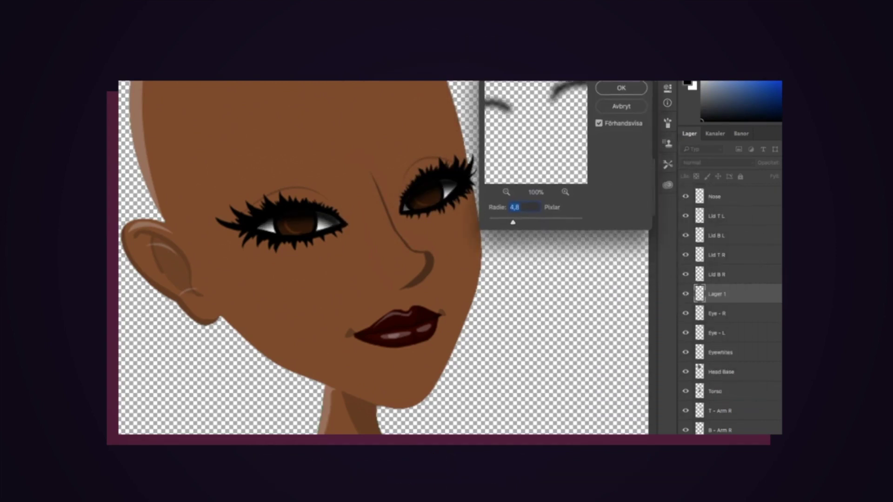
pyautogui.click(633, 86)
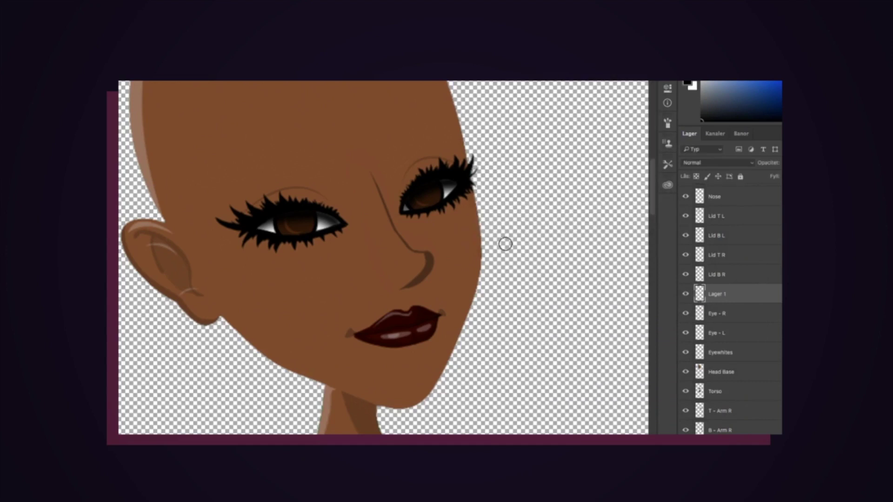
pyautogui.hotkey('ctrl', '-')
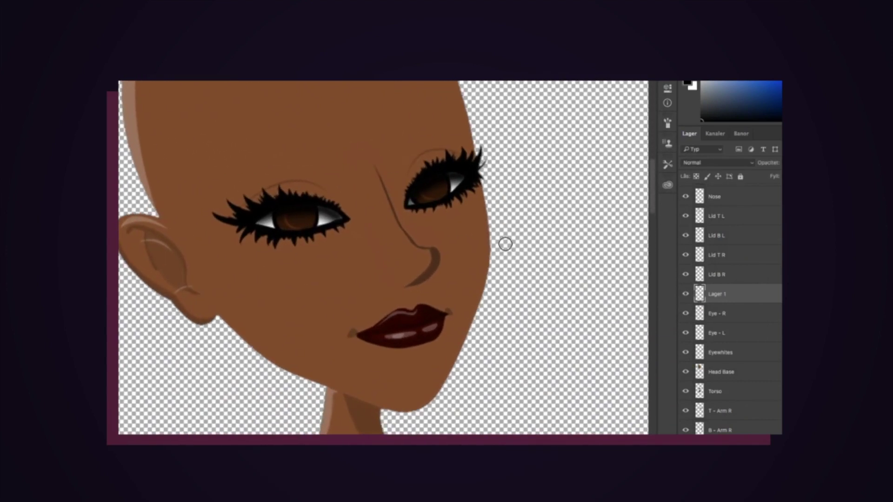
# Step: Hide Lager 1, add a new layer beneath it and paint hard-edged black shading across the upper part of both eyes
pyautogui.click(686, 295)
pyautogui.click(687, 299)
pyautogui.click(687, 299)
pyautogui.hotkey('ctrl', 'shift', 'alt', 'n')
pyautogui.moveTo(720, 297); pyautogui.dragTo(716, 318)
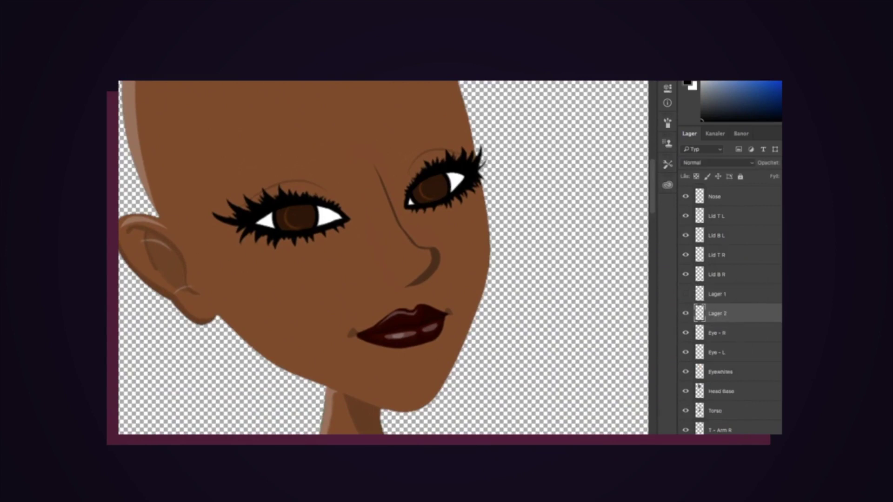
pyautogui.moveTo(339, 217); pyautogui.dragTo(276, 210)
pyautogui.hotkey('ctrl', 'z')
pyautogui.moveTo(263, 219)
pyautogui.mouseDown()
pyautogui.moveTo(302, 207)
pyautogui.moveTo(339, 215)
pyautogui.mouseUp()
pyautogui.moveTo(462, 176)
pyautogui.mouseDown()
pyautogui.moveTo(438, 175)
pyautogui.moveTo(422, 192)
pyautogui.mouseUp()
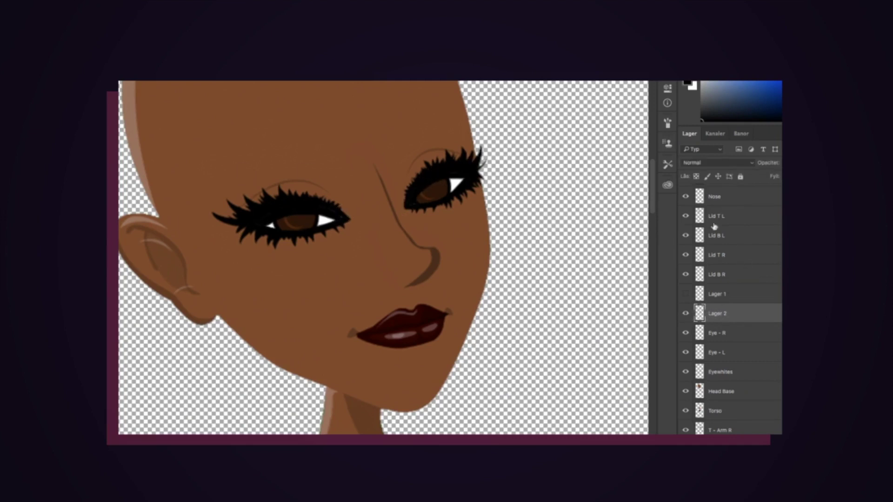
# Step: Toggle the blurred shading on Lager 1 for comparison and set the shading layer beneath it to Multiply
pyautogui.click(687, 302)
pyautogui.click(687, 302)
pyautogui.click(724, 164)
pyautogui.click(763, 182)
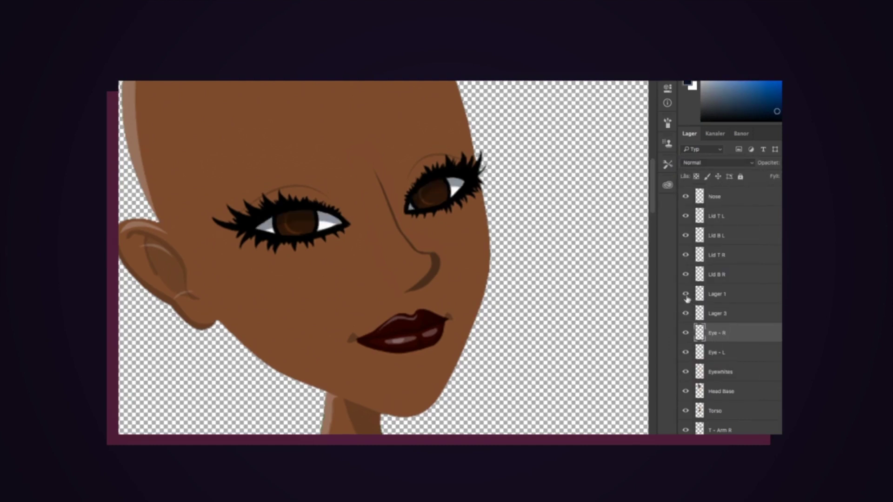
# Step: Lower the opacity of the blurred shading on Lager 1 and check it together with the shading on Lager 3
pyautogui.click(732, 295)
pyautogui.click(779, 163)
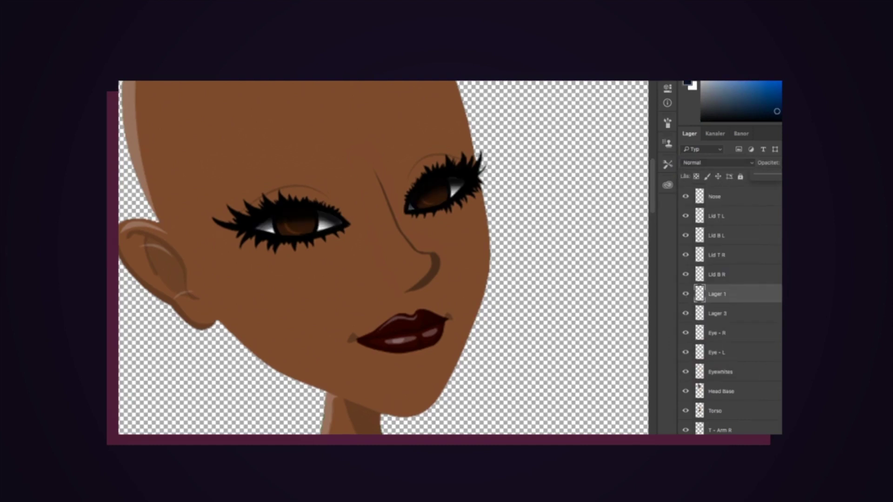
pyautogui.moveTo(778, 178); pyautogui.dragTo(781, 176)
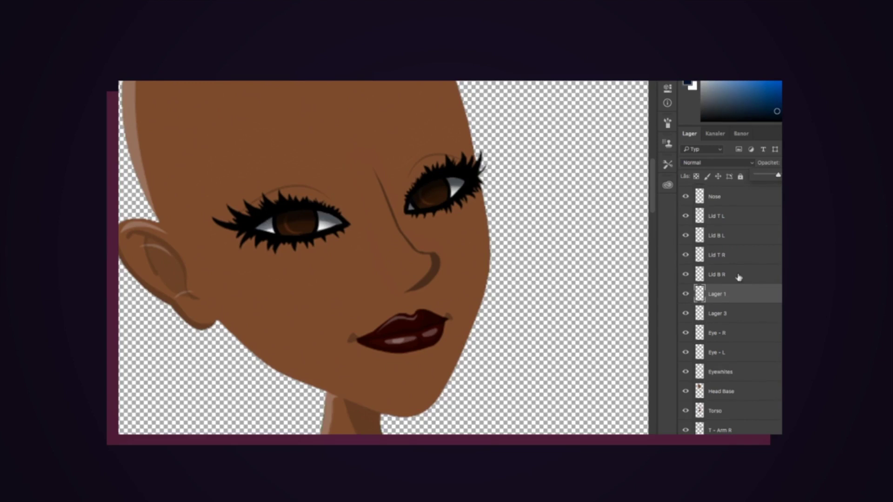
pyautogui.click(685, 296)
pyautogui.click(697, 313)
pyautogui.scroll(2, 584, 285)
pyautogui.scroll(-2, 535, 297)
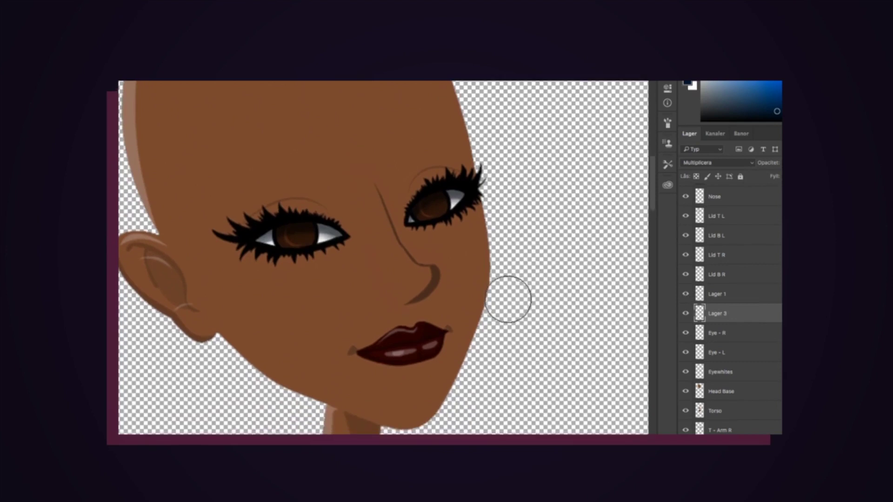
pyautogui.scroll(-2, 508, 299)
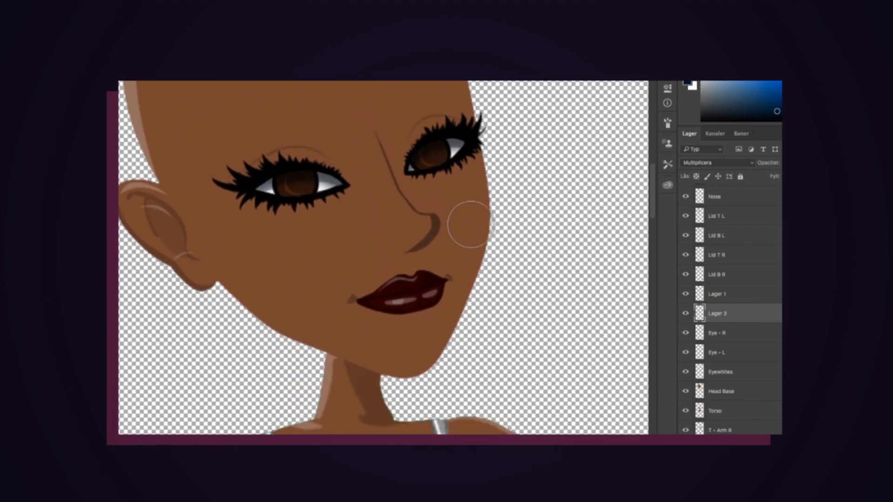
pyautogui.scroll(1, 448, 249)
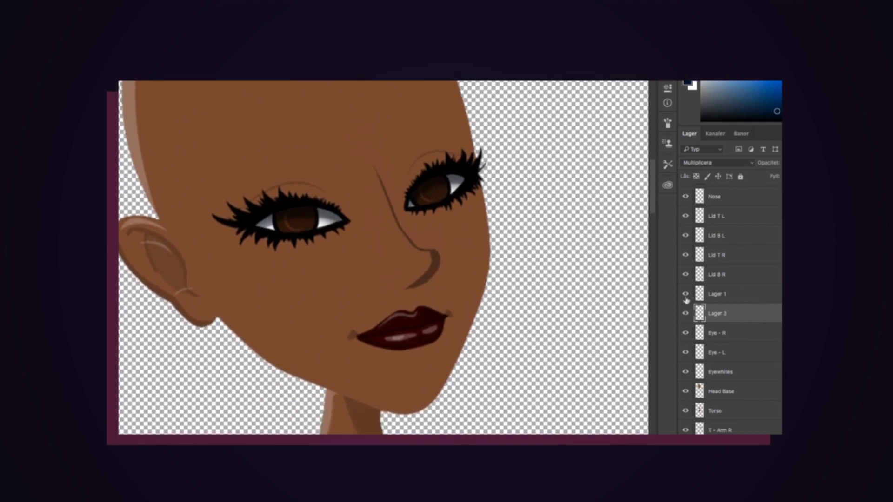
# Step: Combine Lager 1 and Lager 3 into one Multiply layer and rename it Eye shading
pyautogui.scroll(-1, 686, 300)
pyautogui.click(702, 164)
pyautogui.click(698, 191)
pyautogui.doubleClick(715, 295)
pyautogui.write('Eye shading')
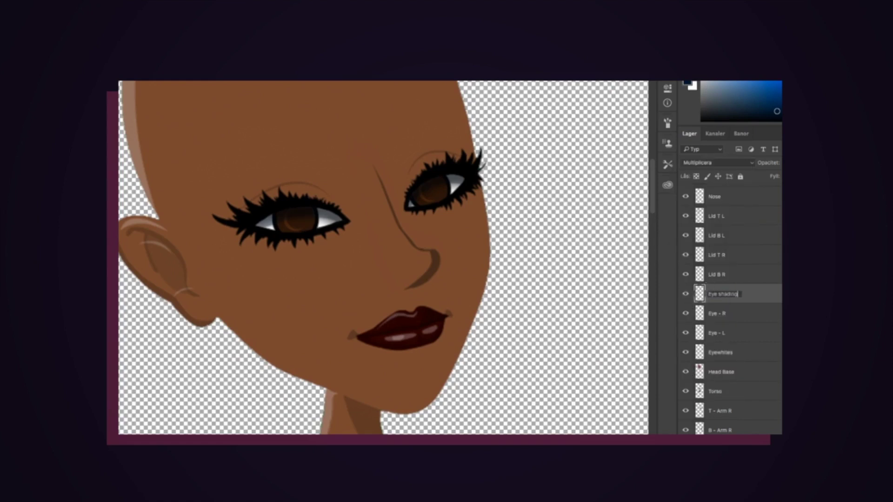
pyautogui.press('Return')
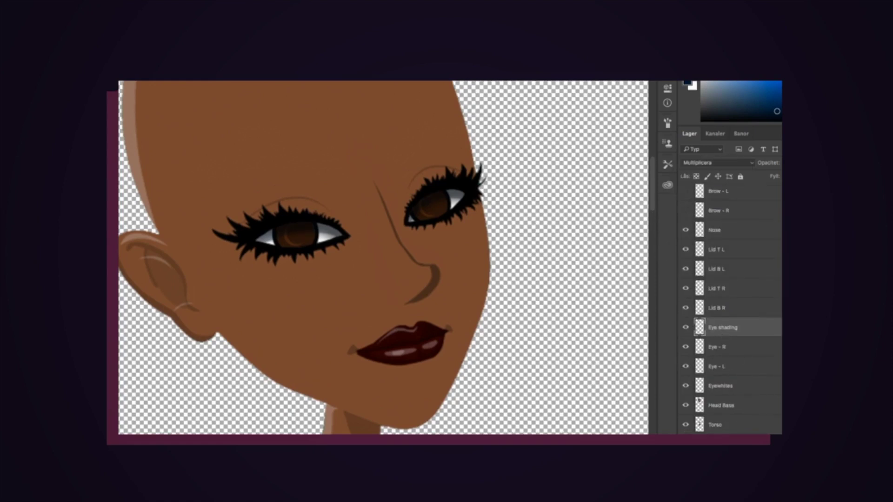
# Step: Add a new layer above Eye shading and dab small white highlights on the left iris with a smaller hard brush
pyautogui.hotkey('ctrl', 'shift', 'alt', 'n')
pyautogui.press('x')
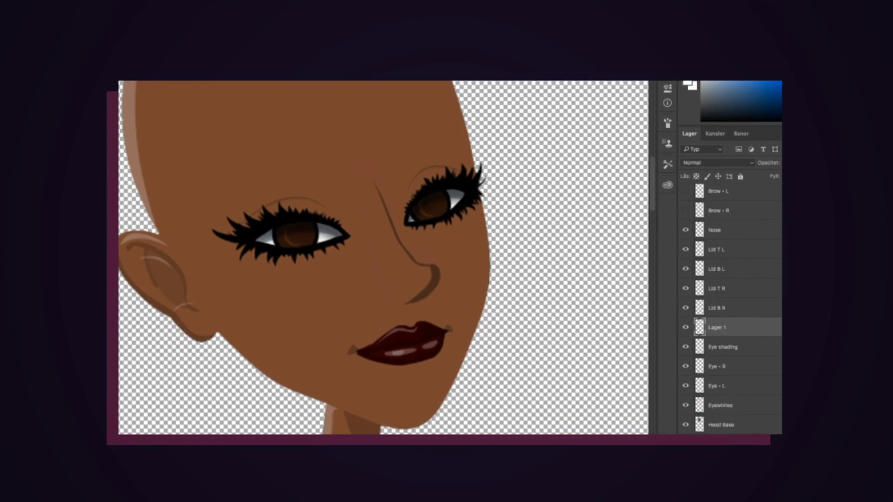
pyautogui.rightClick(301, 232)
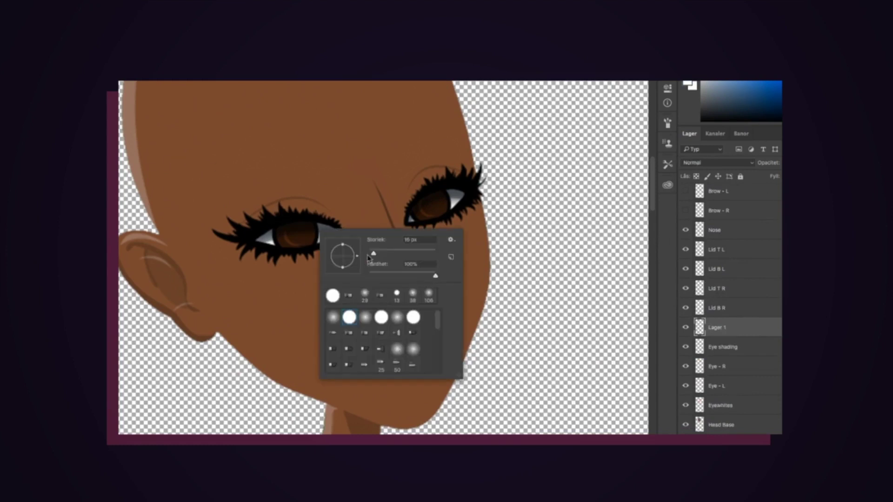
pyautogui.moveTo(374, 254); pyautogui.dragTo(371, 255)
pyautogui.click(281, 231)
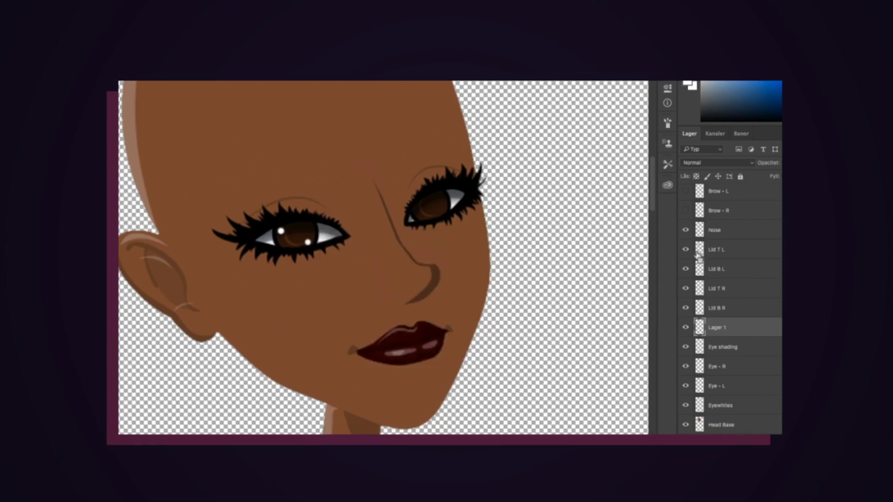
# Step: Enlarge the left eye's upper highlight, add white highlights to the right eye and name the layer Eye Shimmer
pyautogui.rightClick(281, 230)
pyautogui.click(280, 231)
pyautogui.click(414, 208)
pyautogui.click(444, 211)
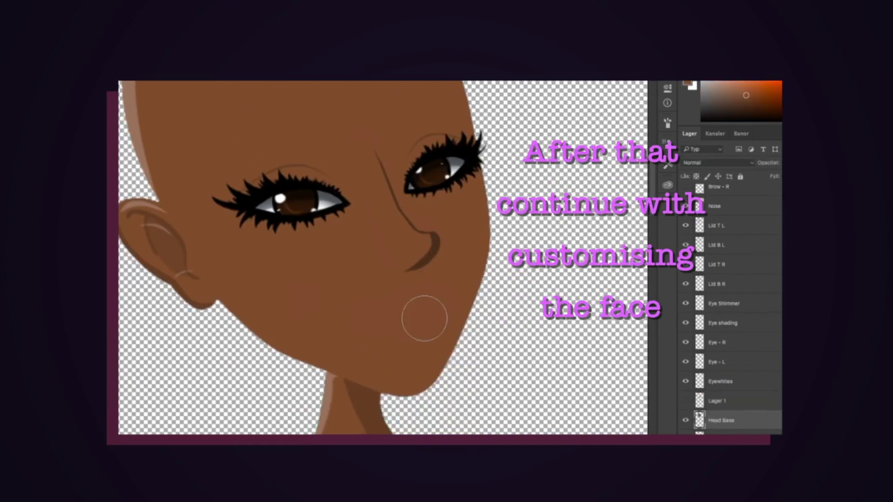
# Step: Copy the lasso-outlined upper lip from the lips layer above Head Base to a new layer
pyautogui.rightClick(398, 275)
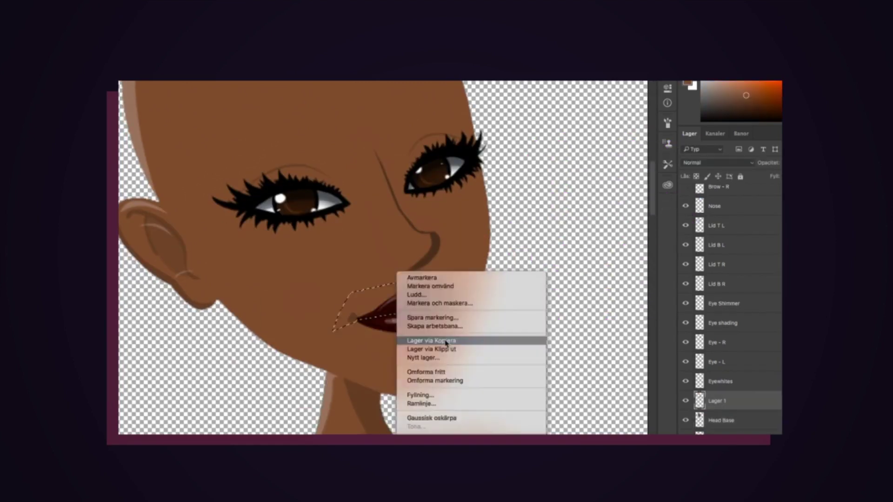
pyautogui.click(446, 342)
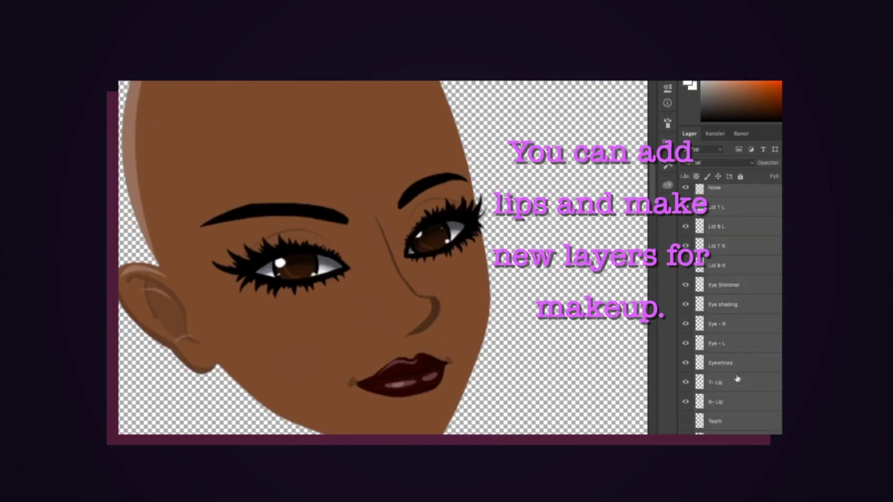